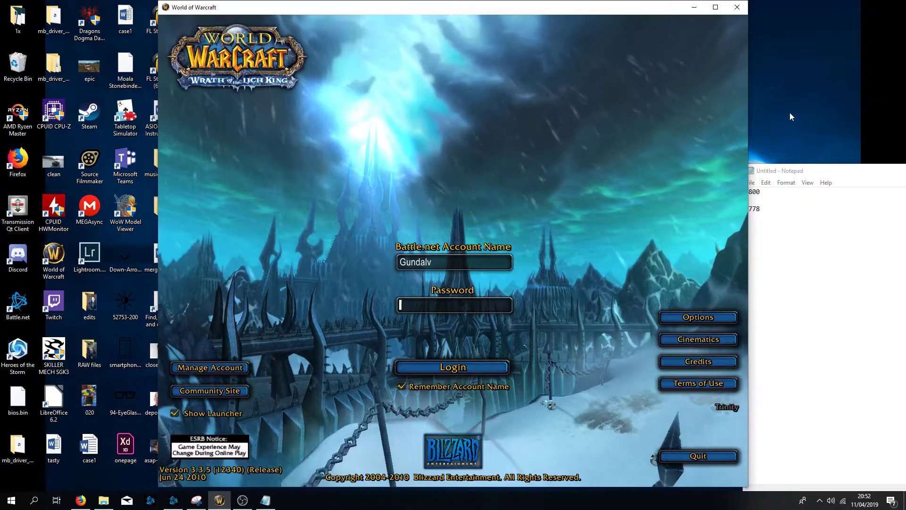
- Open the Documents > Reloaded folder and the Ac-Web Repack V-0.9 64bit folder in File Explorer
left_click(104, 500)
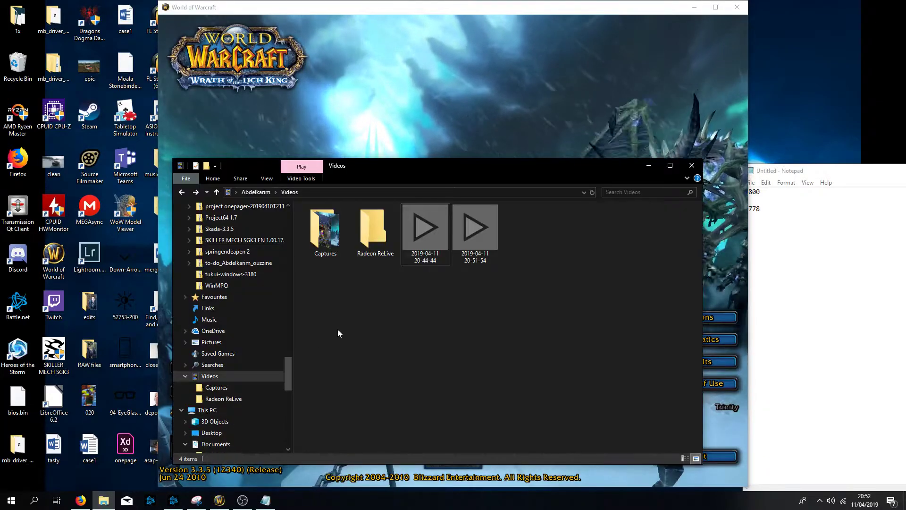
left_click_drag(287, 373, 302, 235)
left_click(250, 325)
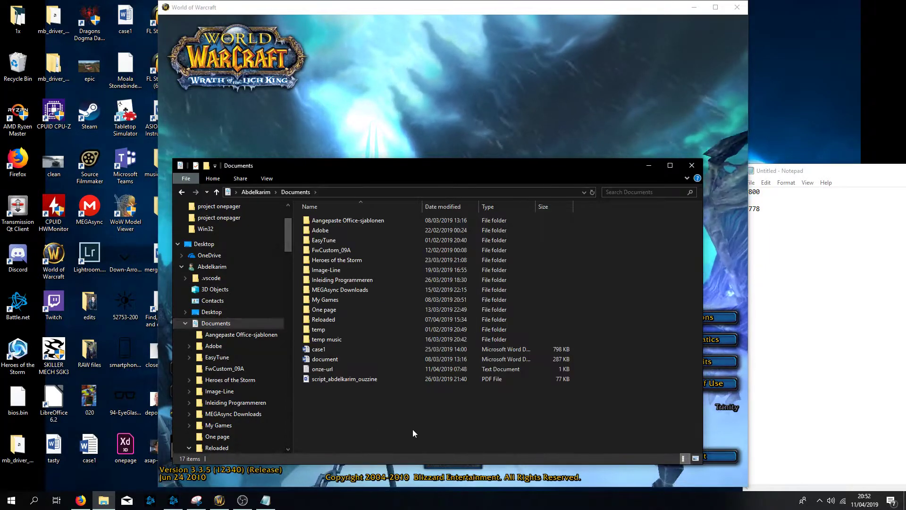
double_click(325, 319)
left_click(333, 222)
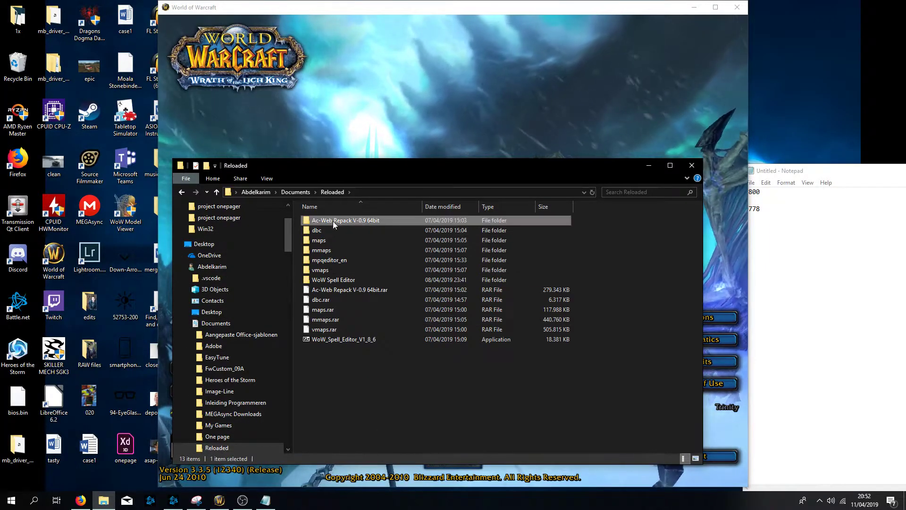
double_click(332, 221)
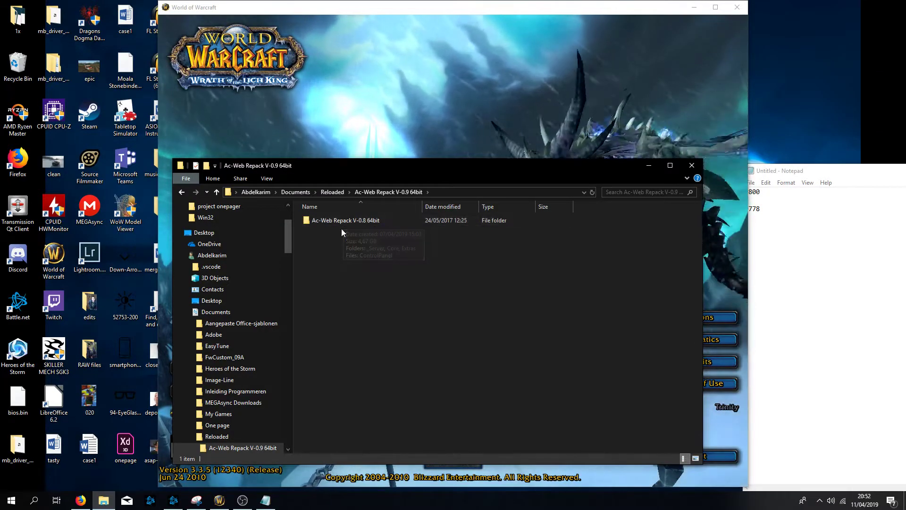
- Browse the inner repack folder and its _Server folder, then return to the Reloaded folder
left_click(344, 222)
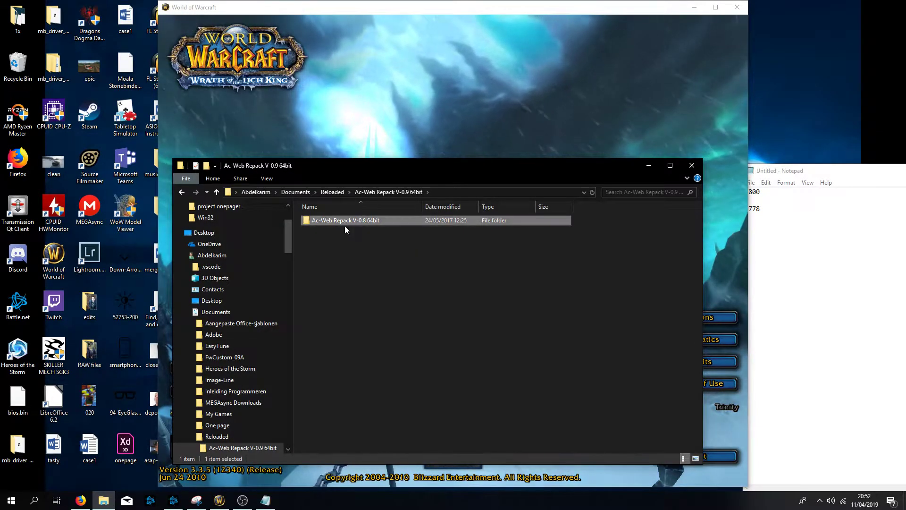
double_click(364, 221)
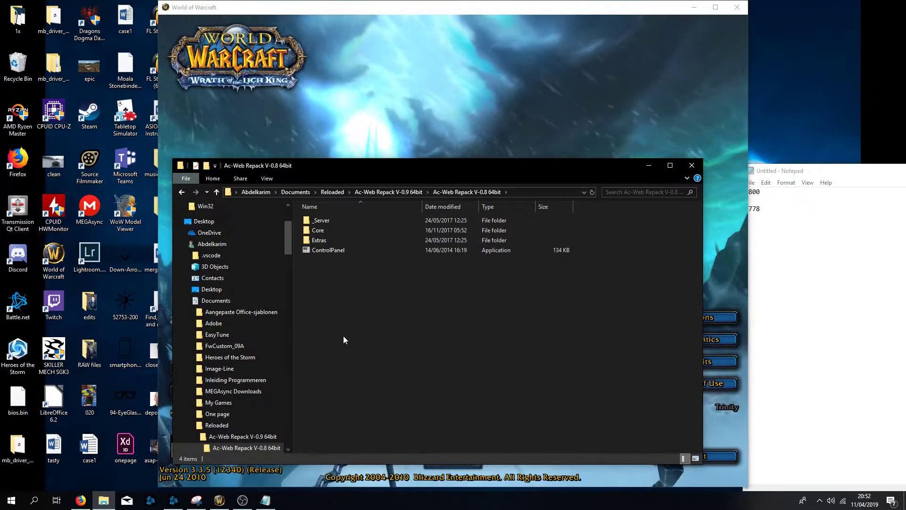
double_click(330, 230)
key("BackSpace")
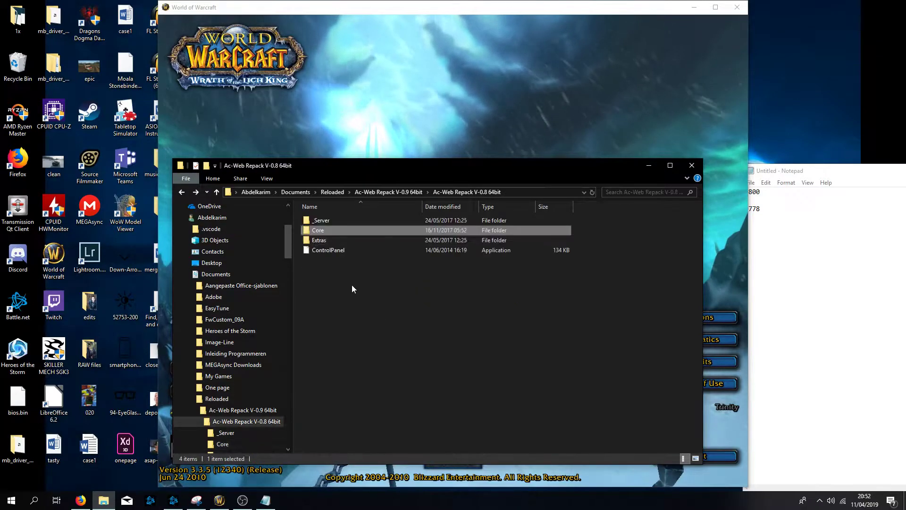
double_click(321, 220)
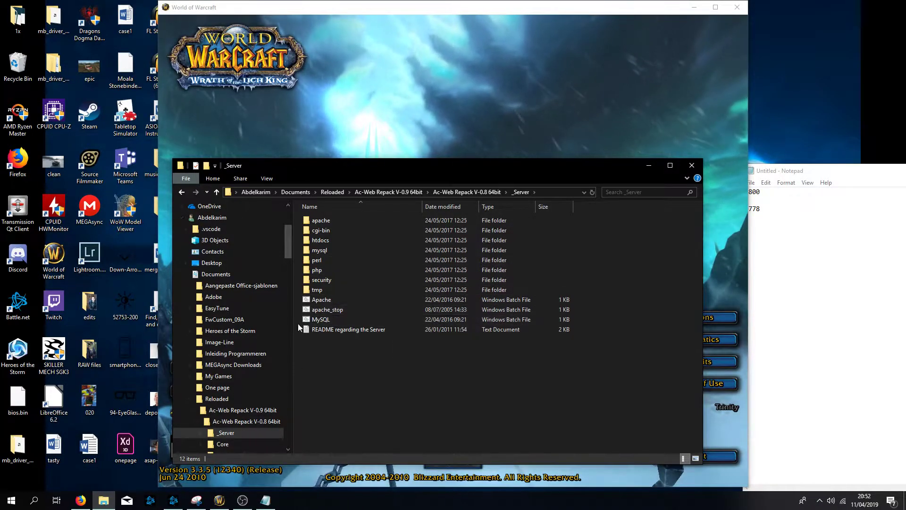
key("BackSpace")
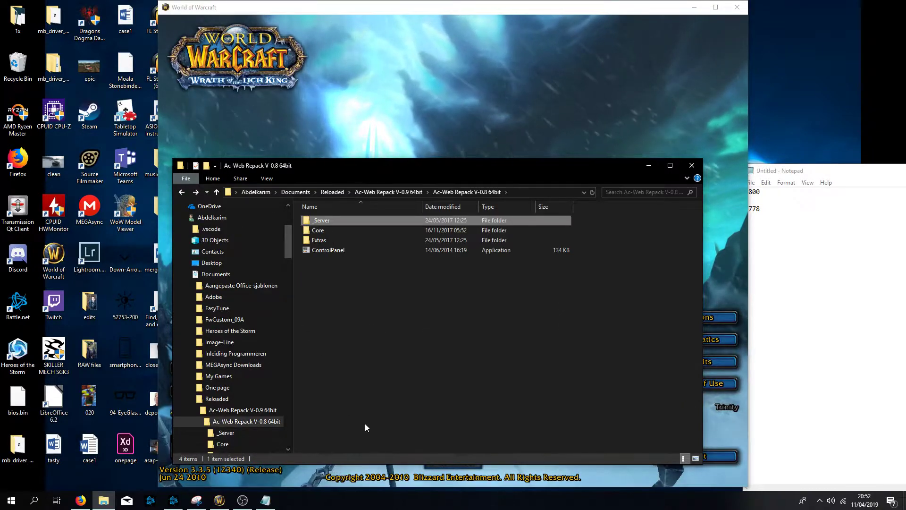
key("BackSpace")
key("BackSpace")
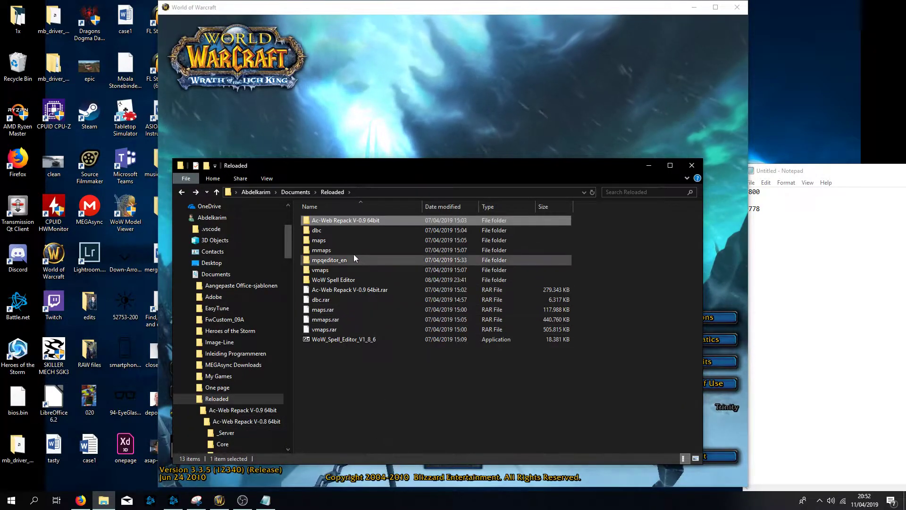
- Browse the WoW Spell Editor and mpqeditor_en folders, then return to Reloaded
double_click(336, 280)
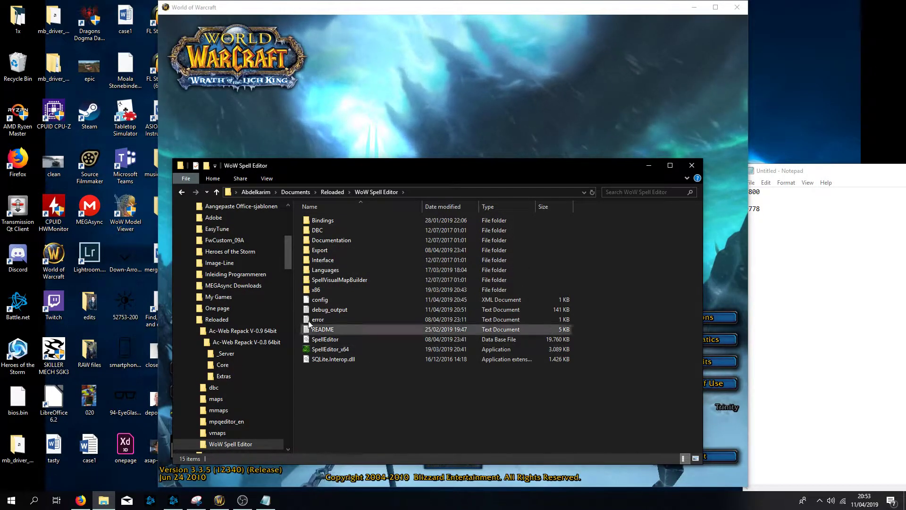
key("BackSpace")
double_click(350, 259)
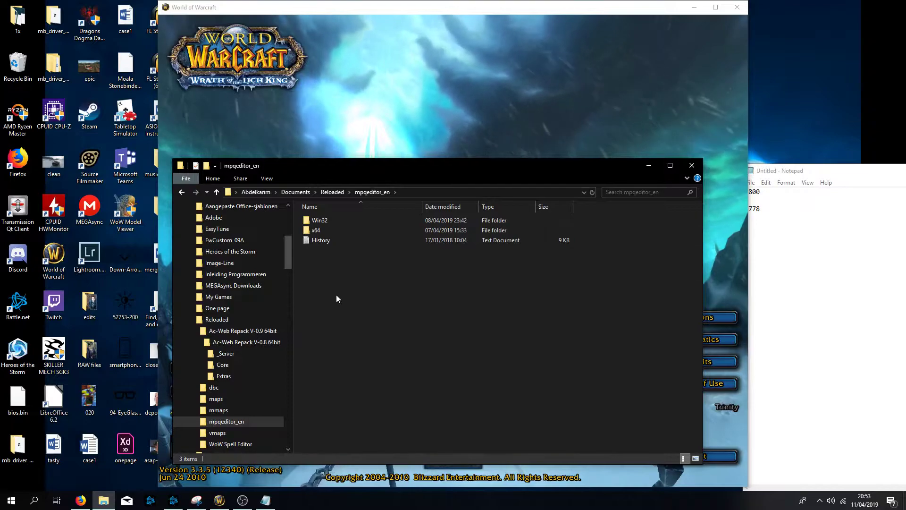
key("alt+Up")
left_click(359, 363)
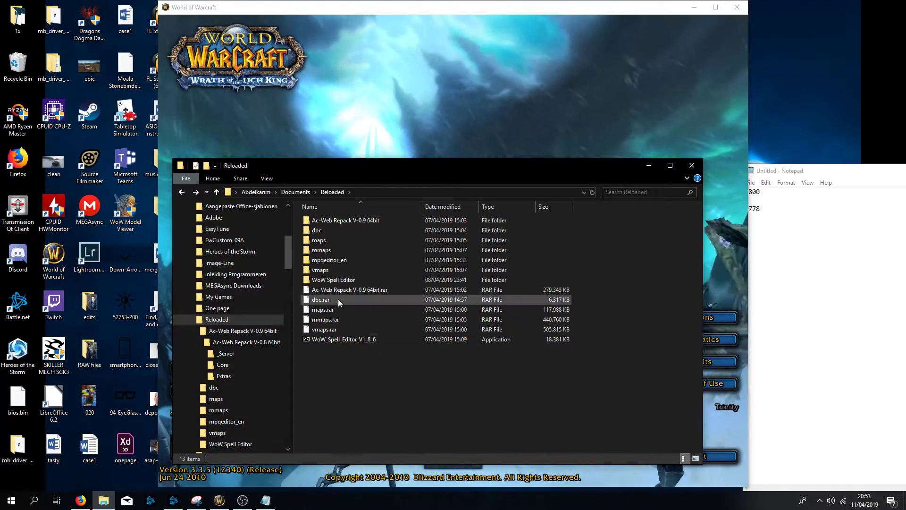
- Launch SpellEditor_x64 from the WoW Spell Editor folder using the local SQLite version
double_click(336, 280)
left_click(342, 352)
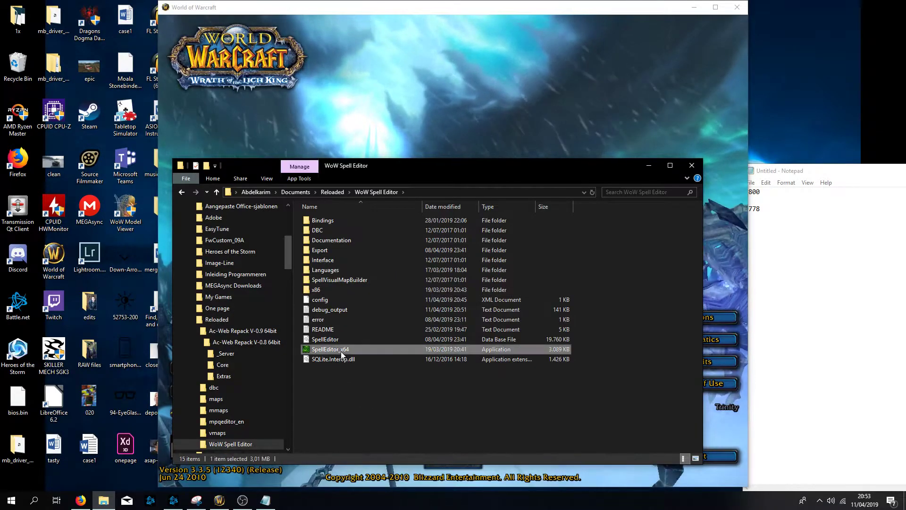
double_click(341, 351)
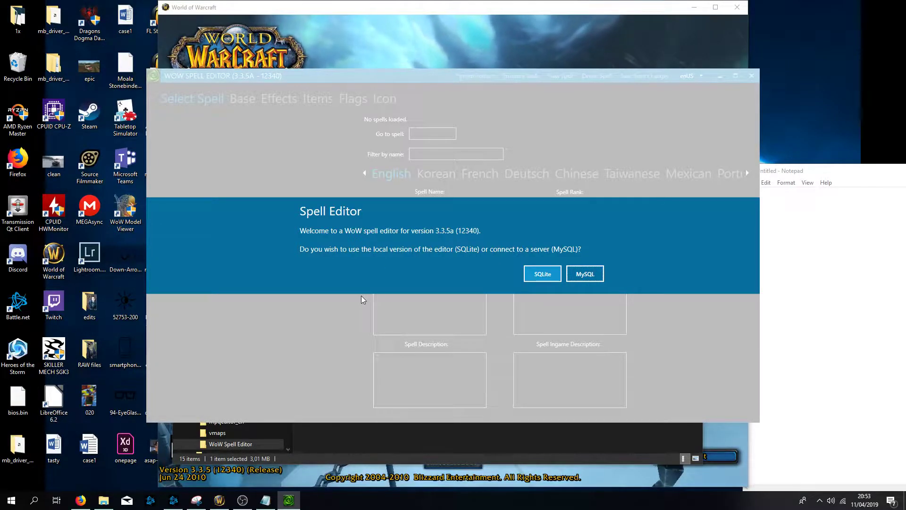
left_click(543, 274)
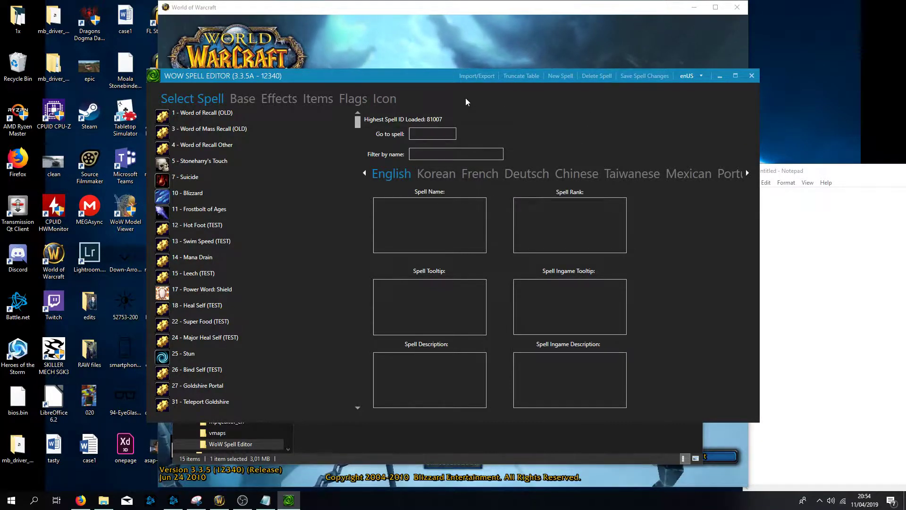
- Move the editor window, go to spell 9778 and inspect its spell description text
left_click_drag(428, 77, 375, 76)
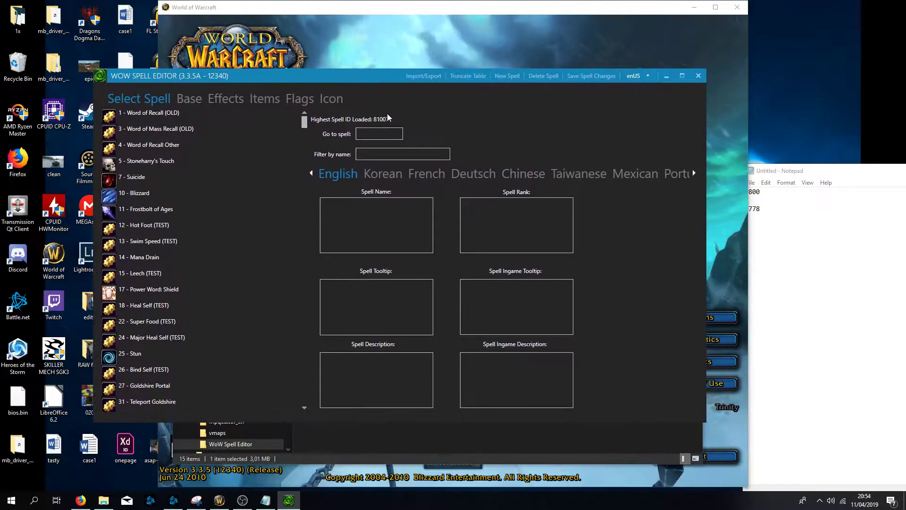
left_click_drag(759, 172, 772, 173)
left_click(386, 135)
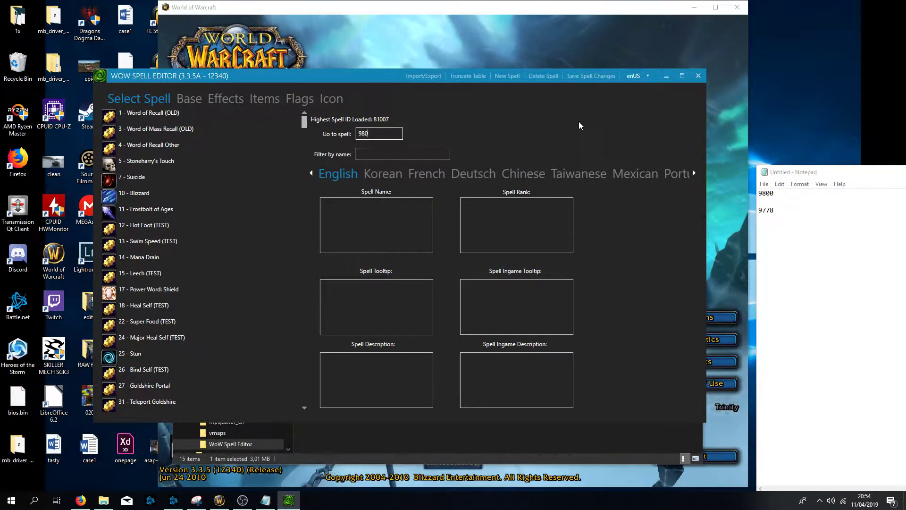
type("977")
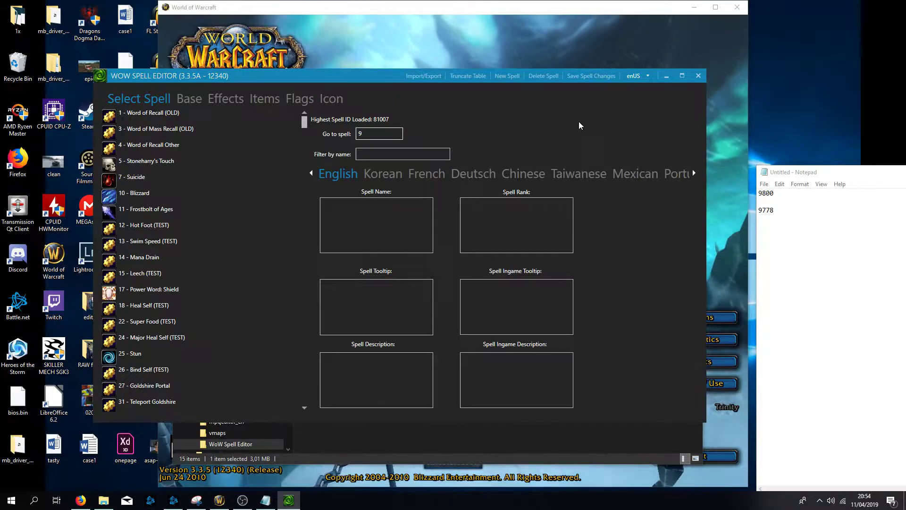
type("8")
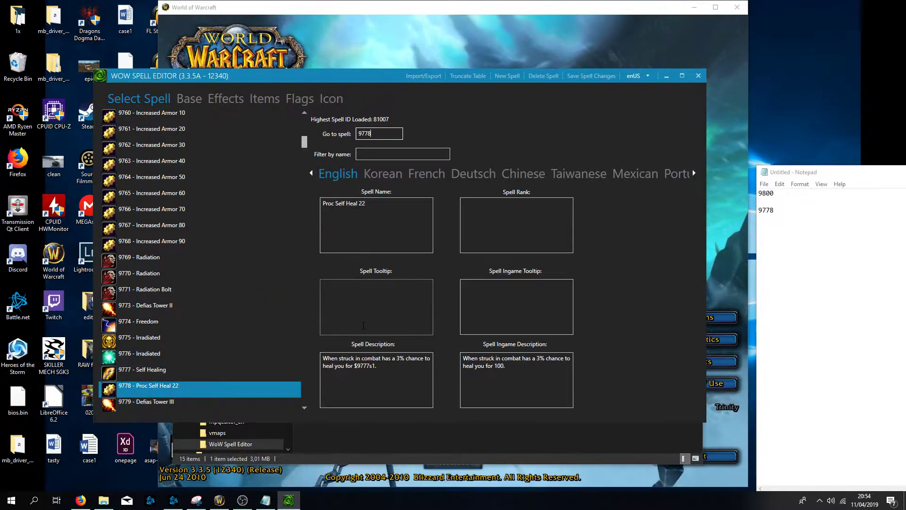
left_click_drag(322, 357, 388, 368)
left_click(391, 359)
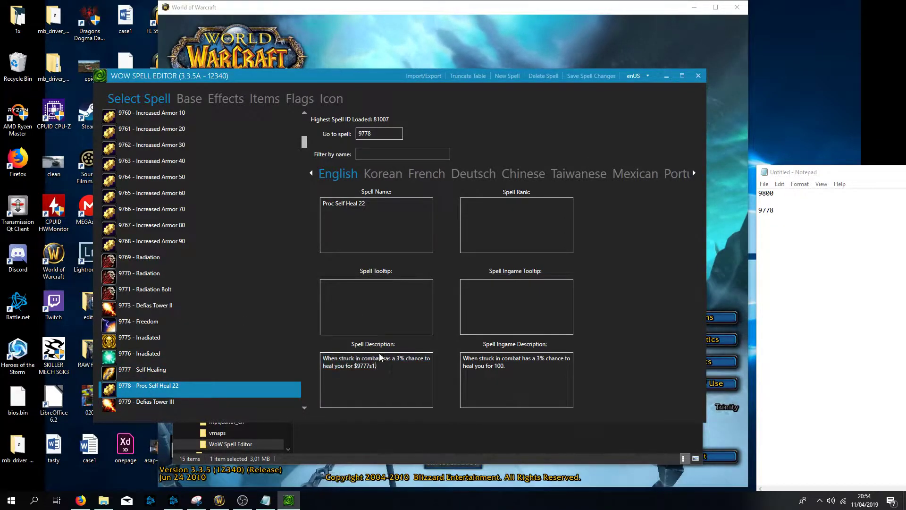
left_click(405, 358)
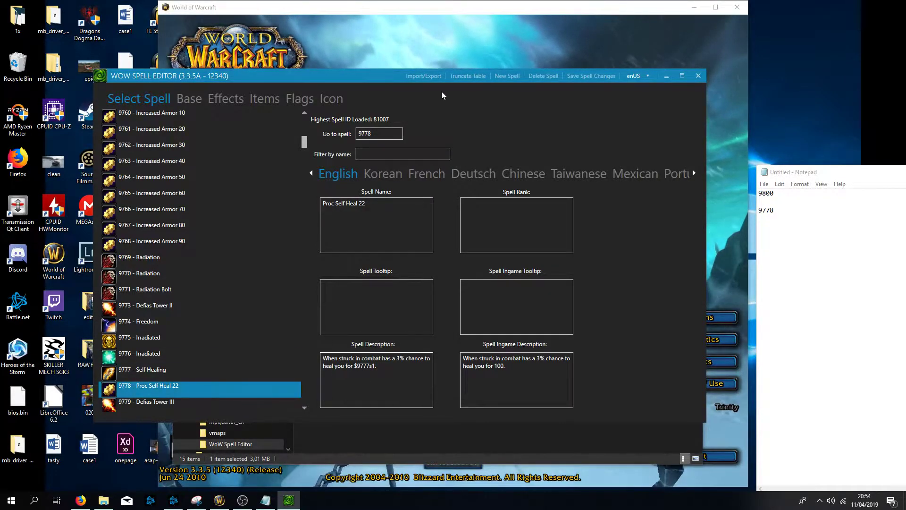
- Create a new spell copied from spell ID 9778 with the new spell ID 81010
left_click(507, 77)
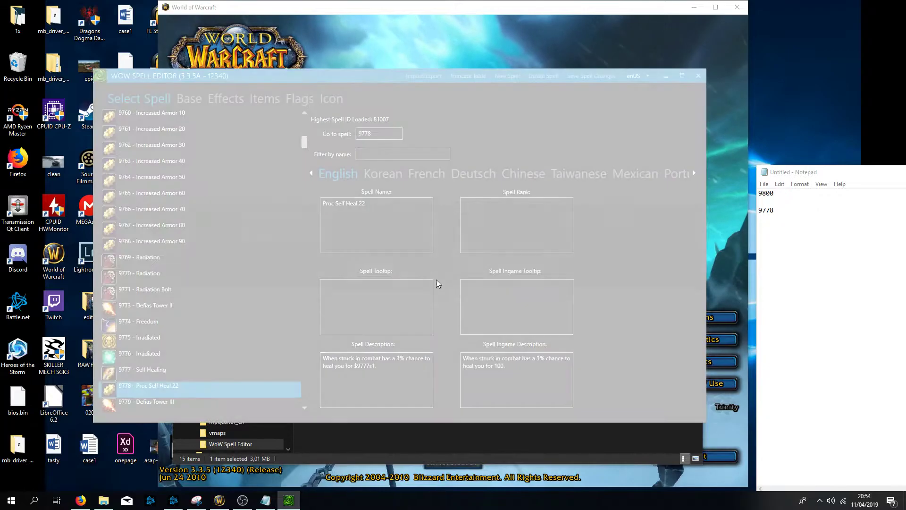
left_click(487, 267)
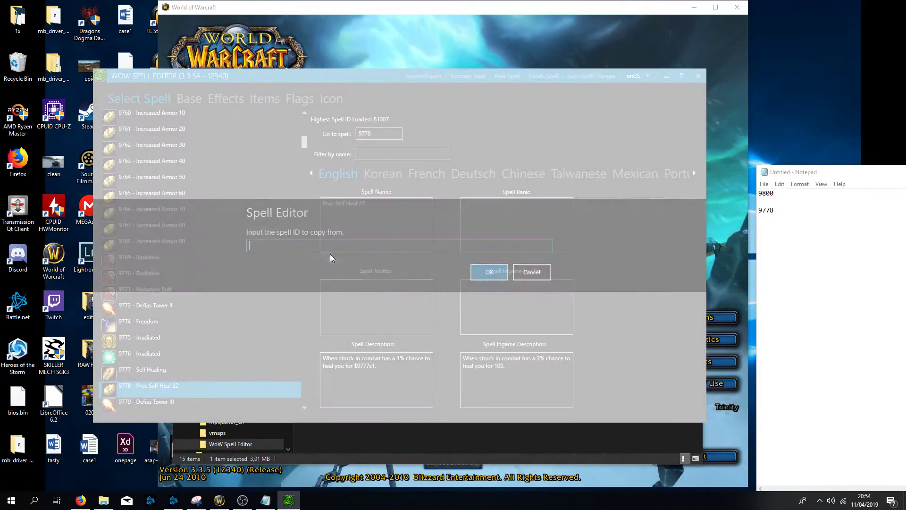
type("9778")
left_click(503, 270)
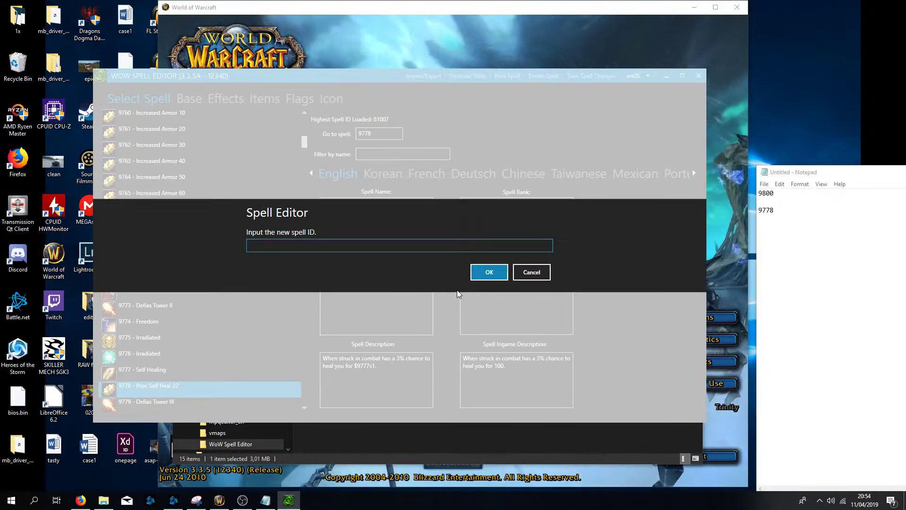
type("810012")
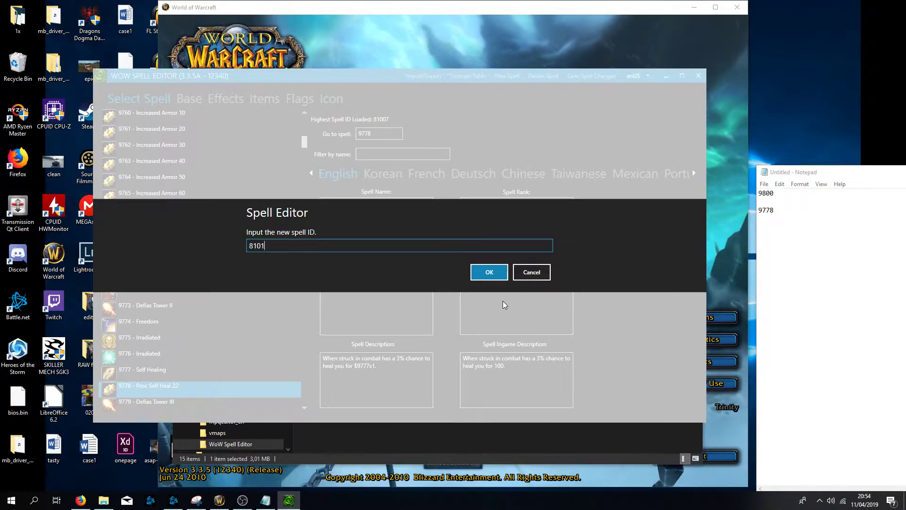
left_click(489, 272)
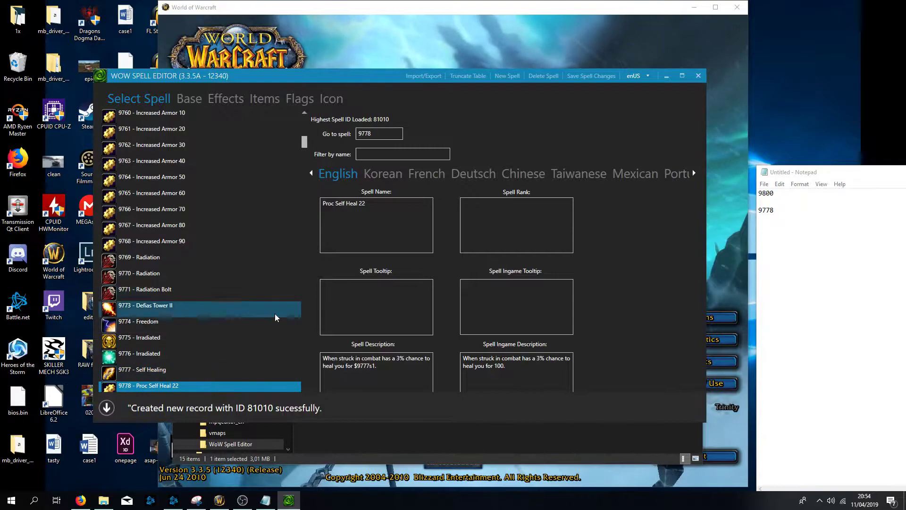
- Scroll to the end of the spell list and go to spell 81010
scroll(168, 391, "down", 9)
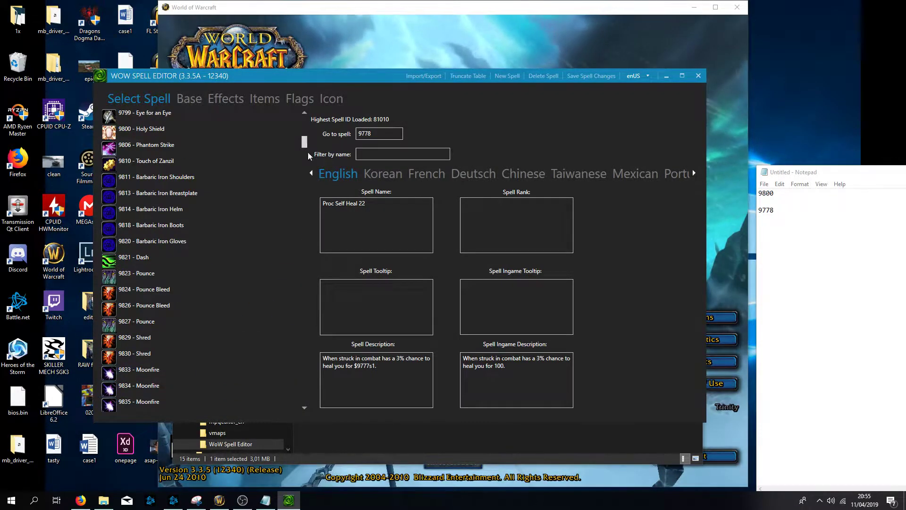
left_click_drag(316, 406, 315, 407)
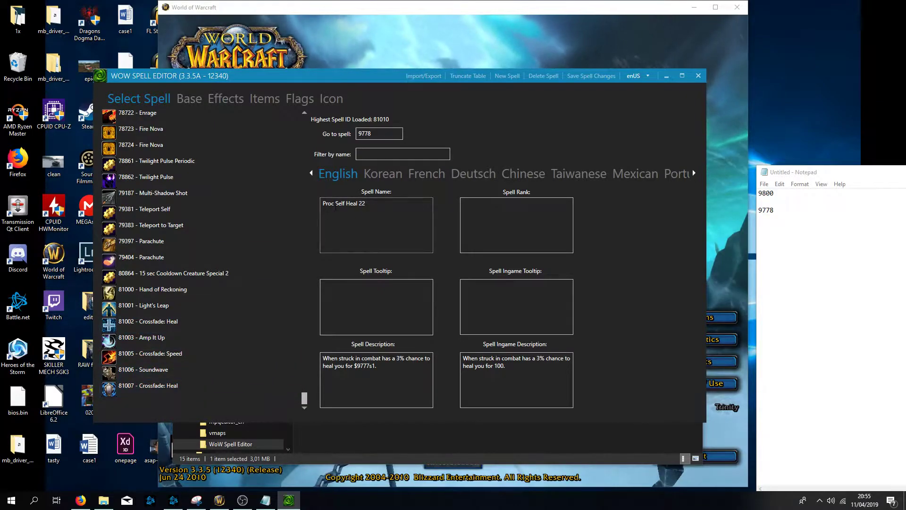
left_click(188, 99)
left_click(156, 100)
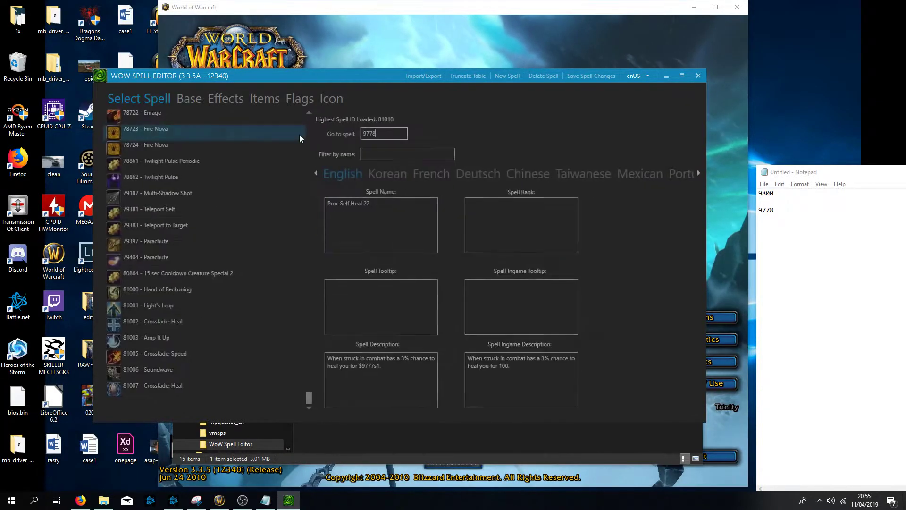
key("BackSpace")
key("BackSpace")
key("BackSpace")
key("BackSpace")
type("81010")
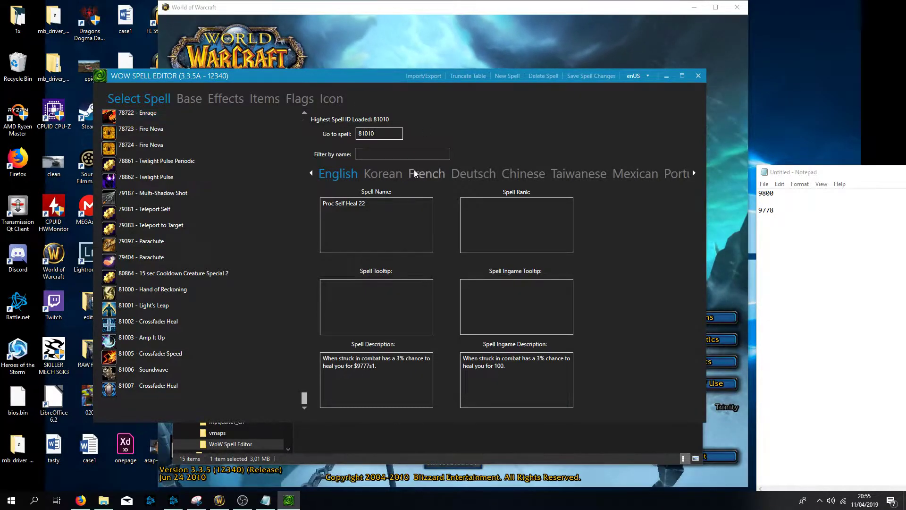
key("Return")
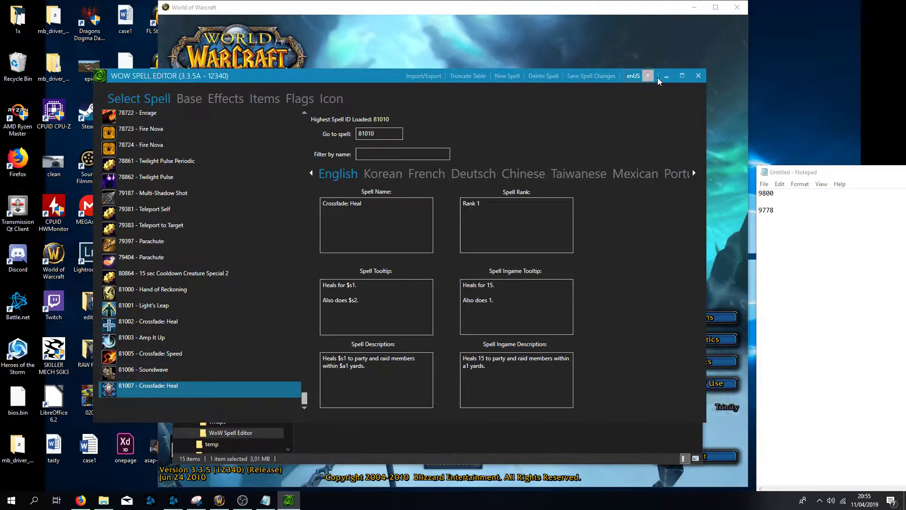
- Restart the spell editor with SQLite, scroll to the list's end and select spell 81010 Proc Self Heal 22
left_click(697, 76)
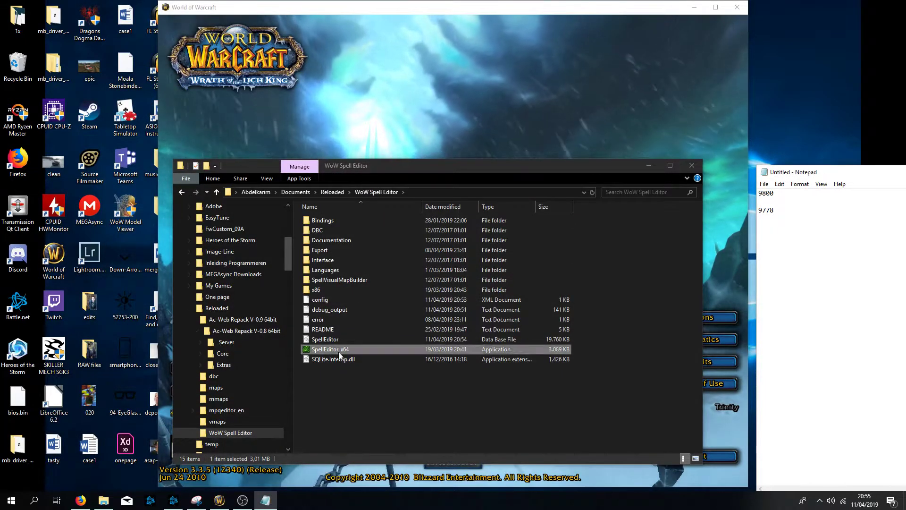
double_click(360, 350)
left_click(528, 273)
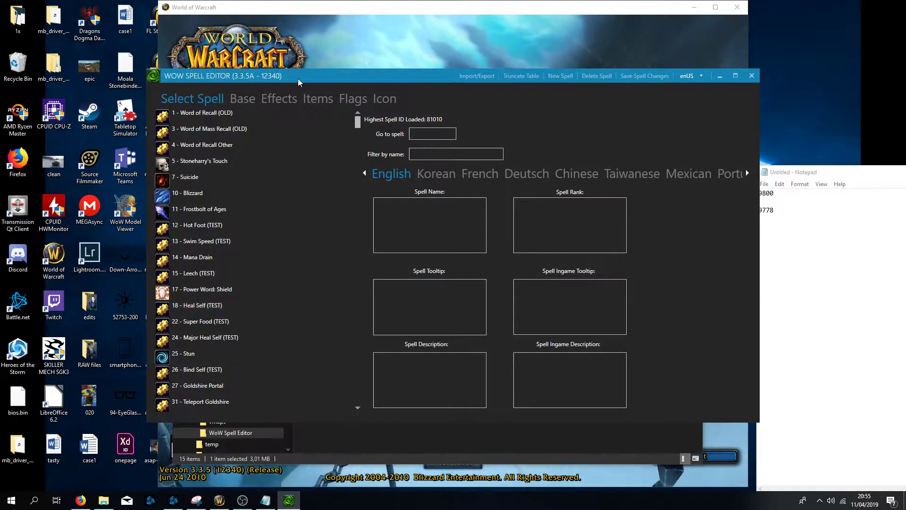
left_click_drag(358, 123, 358, 399)
left_click(240, 390)
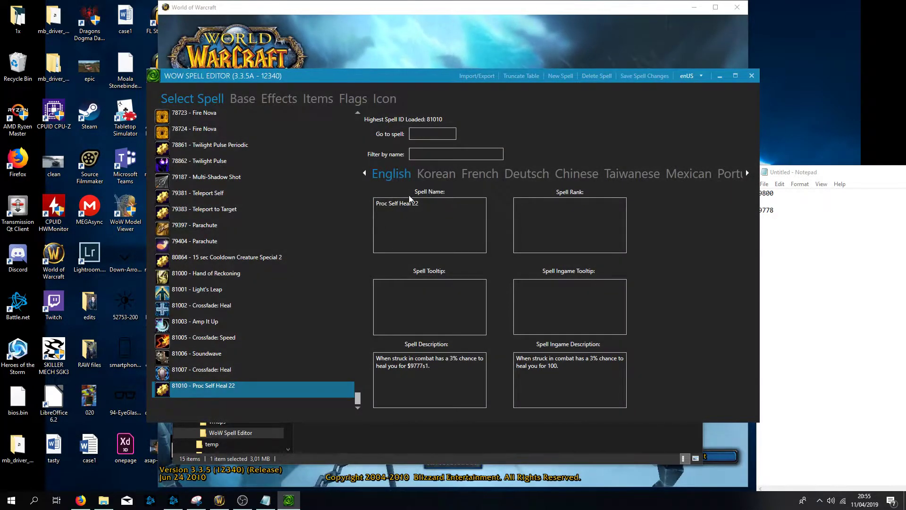
- Rename spell 81010 to Test Absorb Spell
left_click(418, 204)
key("ctrl+a")
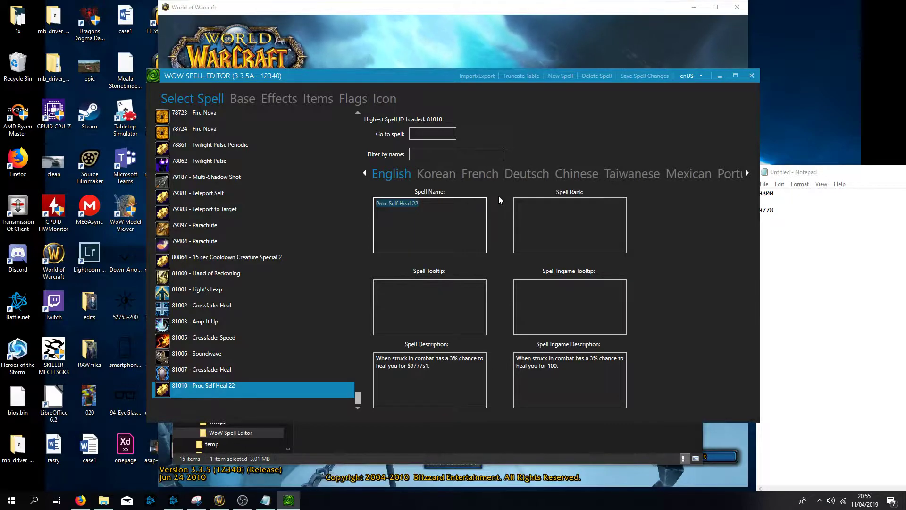
type("Test")
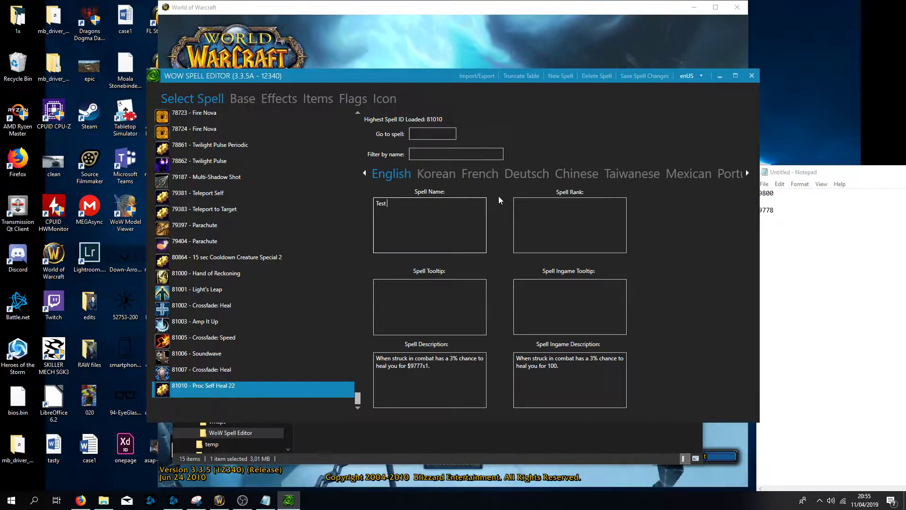
type(" Absorb Spell")
- Replace the spell description with "Whenever you cast a spell, you have a $t% chance to absorb incoming damage."
left_click_drag(451, 369, 350, 354)
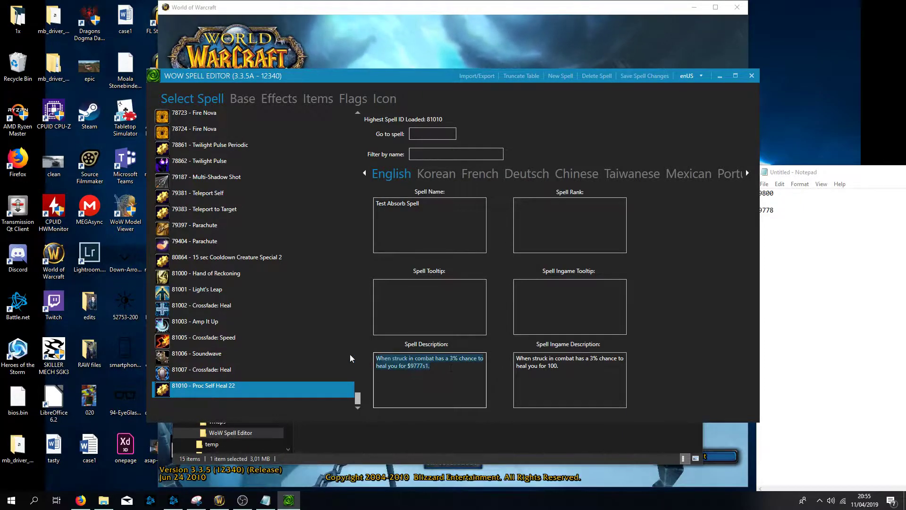
key("BackSpace")
type("When")
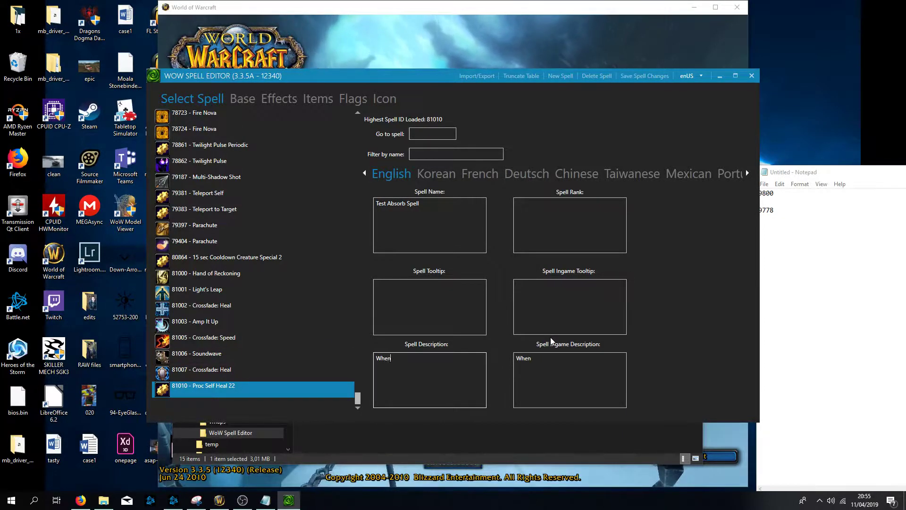
key("BackSpace")
key("BackSpace")
key("BackSpace")
key("BackSpace")
type("Whenever you cas t")
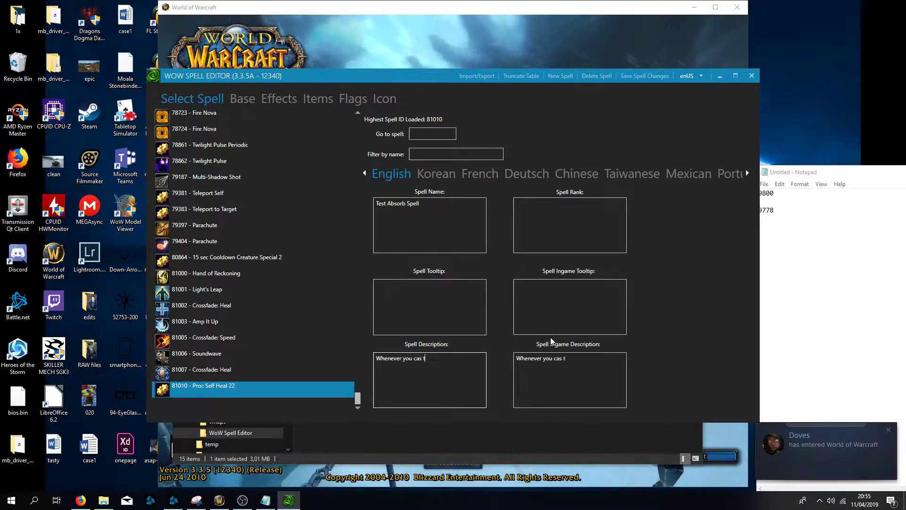
key("BackSpace")
key("BackSpace")
type("t a spell, you")
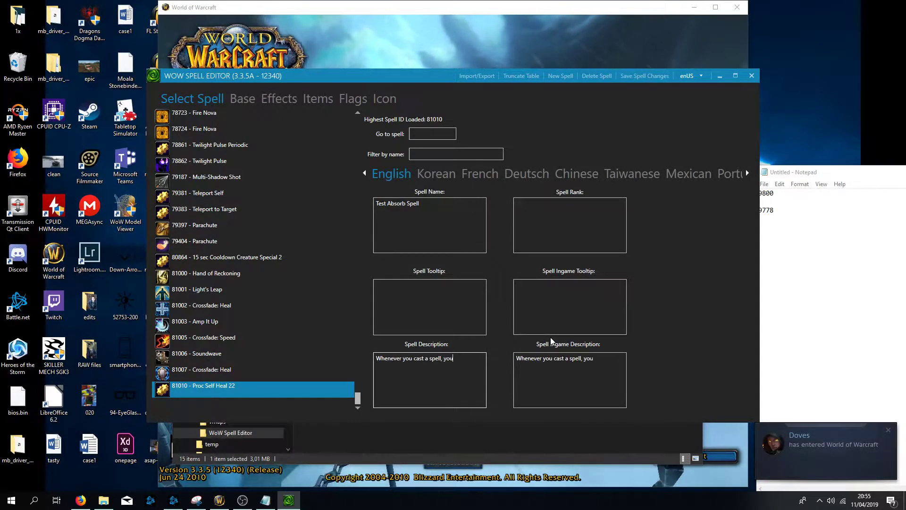
type(" have a ")
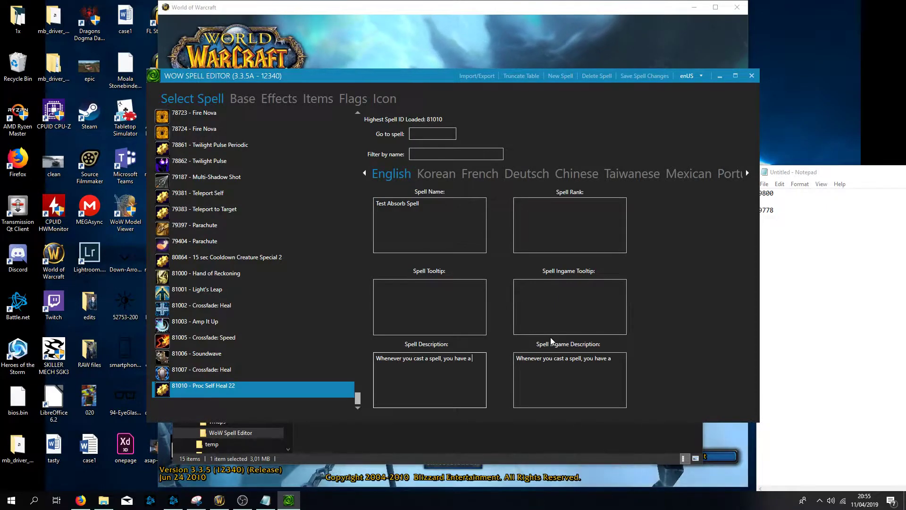
type("%t")
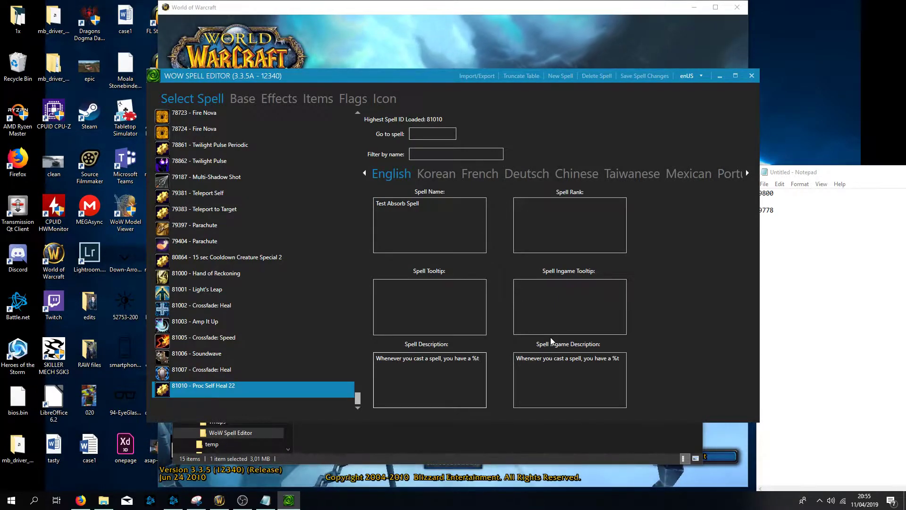
key("BackSpace")
key("BackSpace")
type("$")
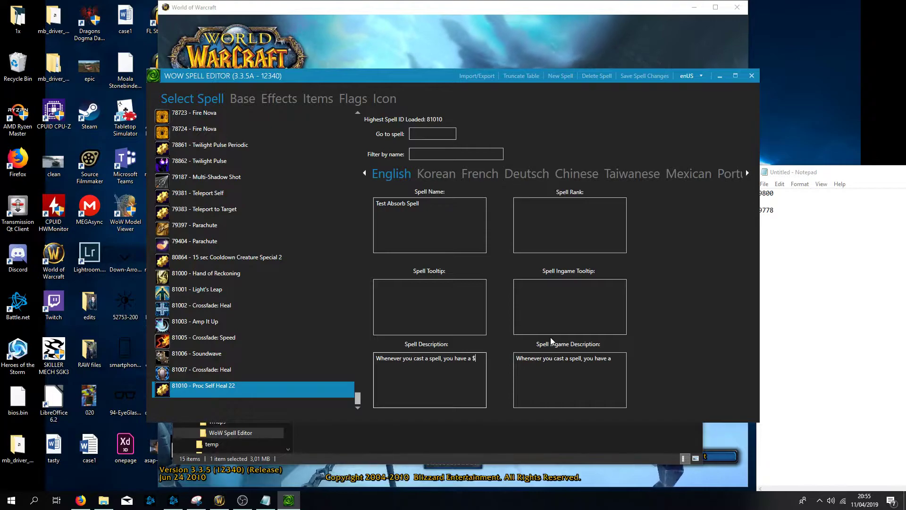
type("t% c")
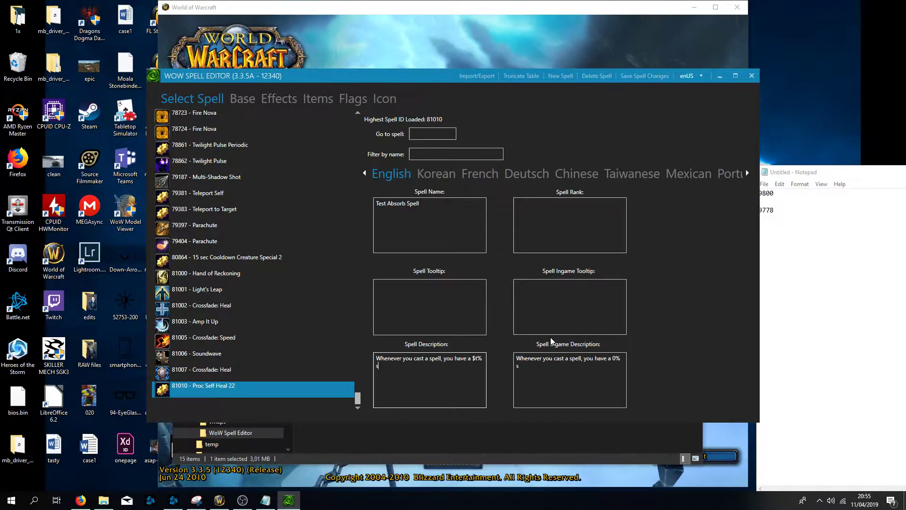
type("hance to")
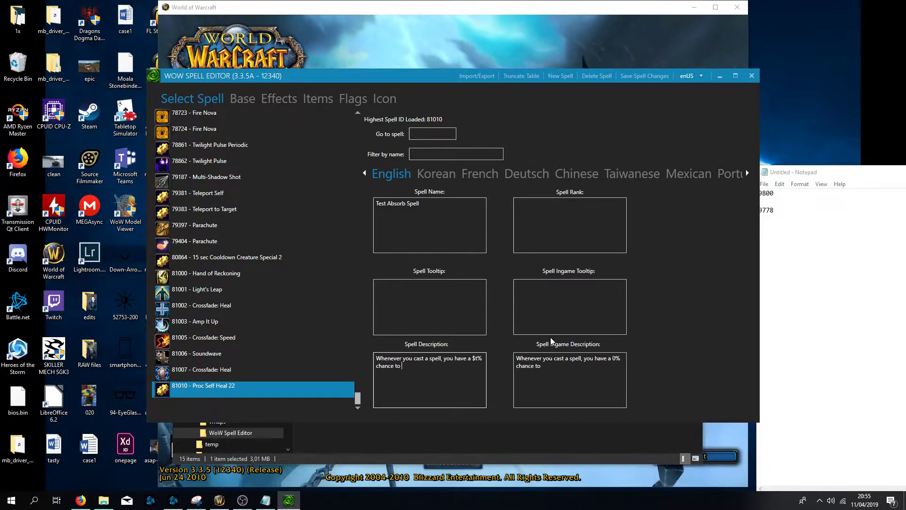
type(" absorb")
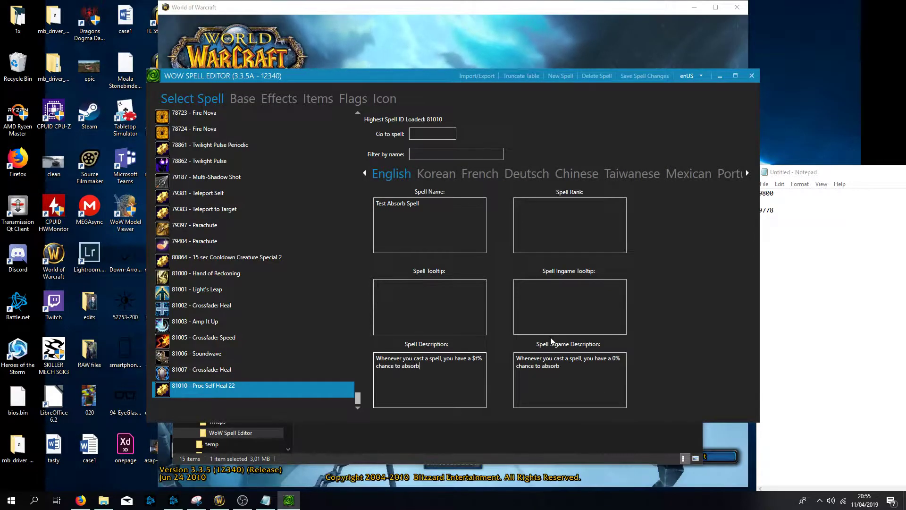
type(" incoming damage.")
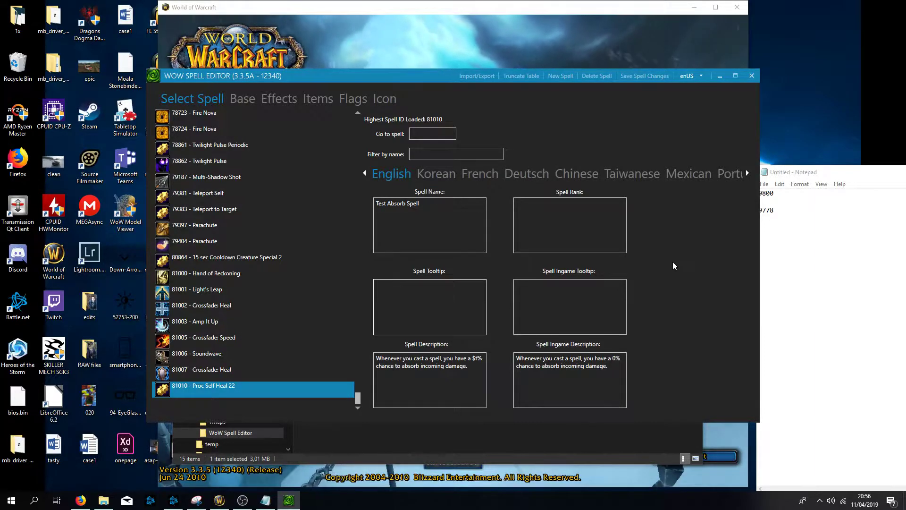
- Set the spell tooltip to "Absorbing damage." and reposition the editor window
type("Absorb")
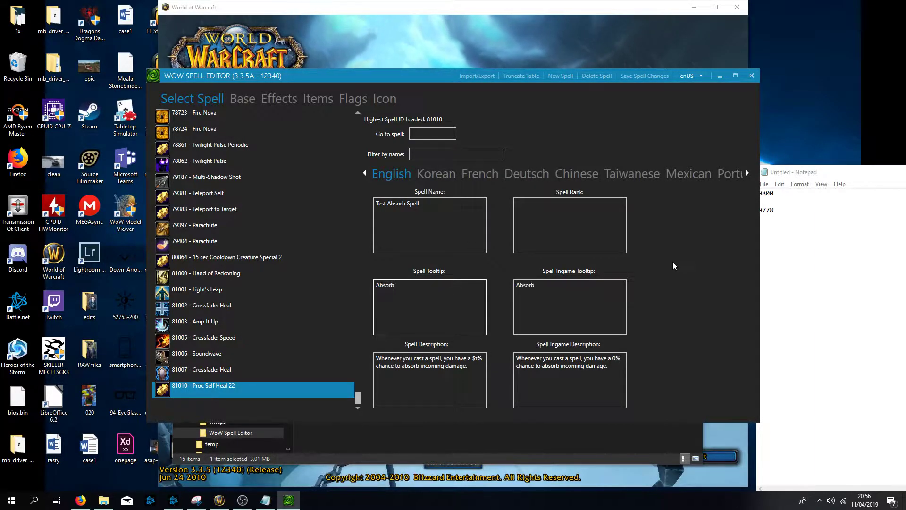
type("ing damage.")
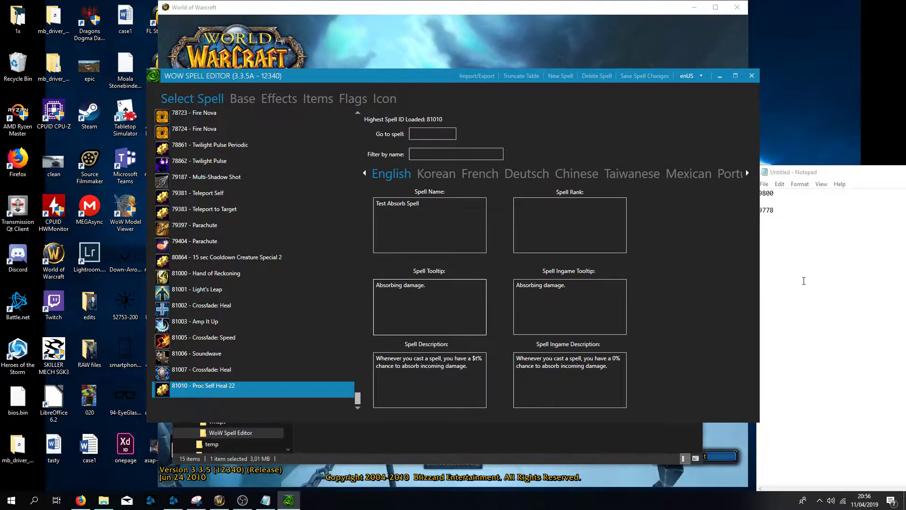
left_click(797, 278)
left_click_drag(428, 76, 387, 76)
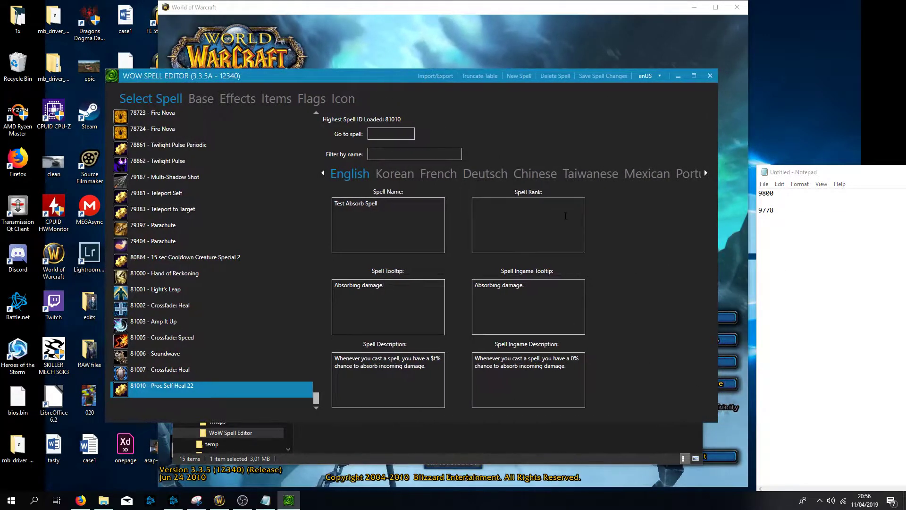
- Browse the spell's Base settings, including the rune cost options, and its proc settings under Effects
left_click(214, 98)
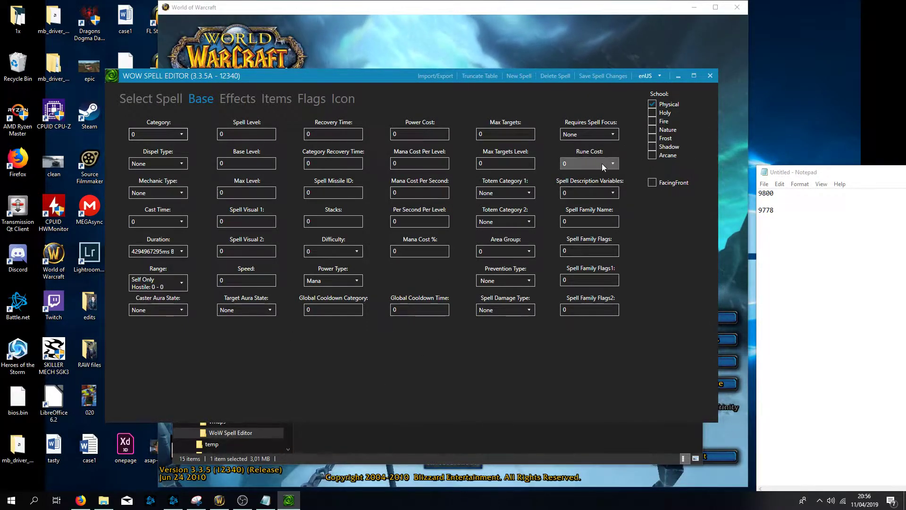
left_click(613, 165)
left_click(592, 256)
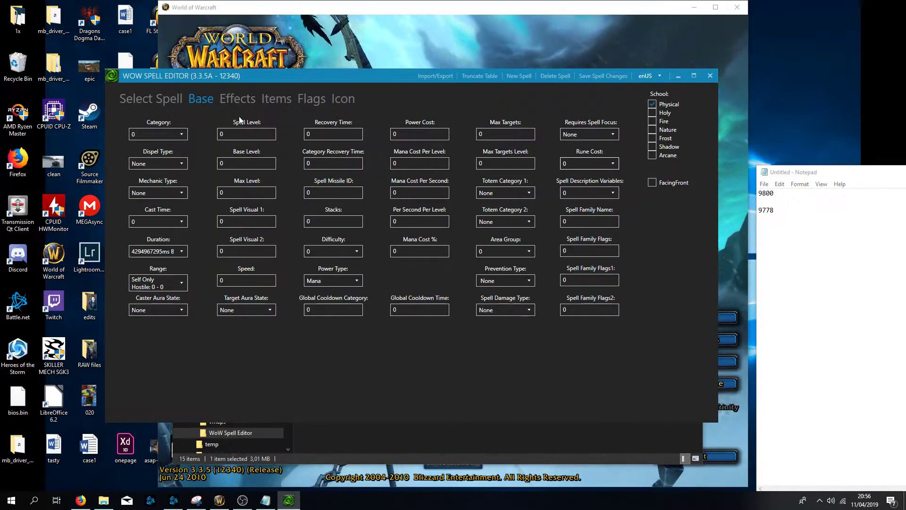
left_click(239, 100)
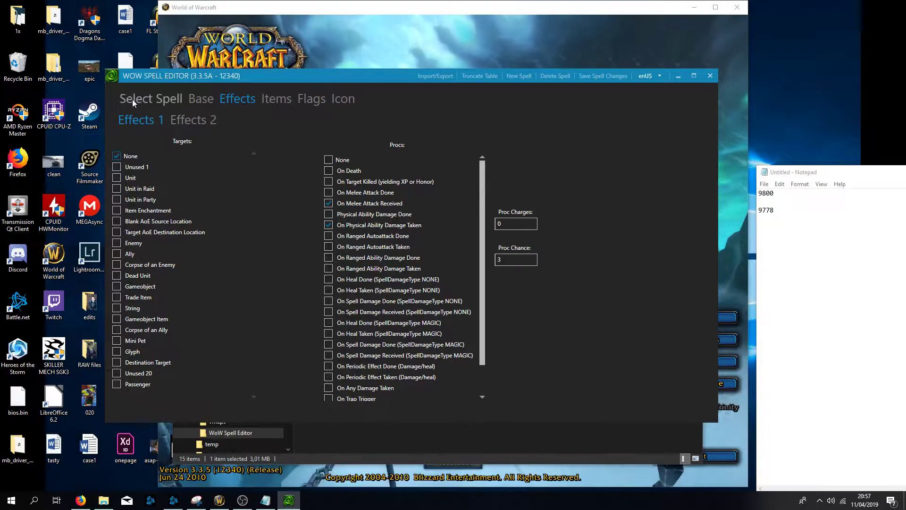
left_click(166, 98)
left_click(243, 98)
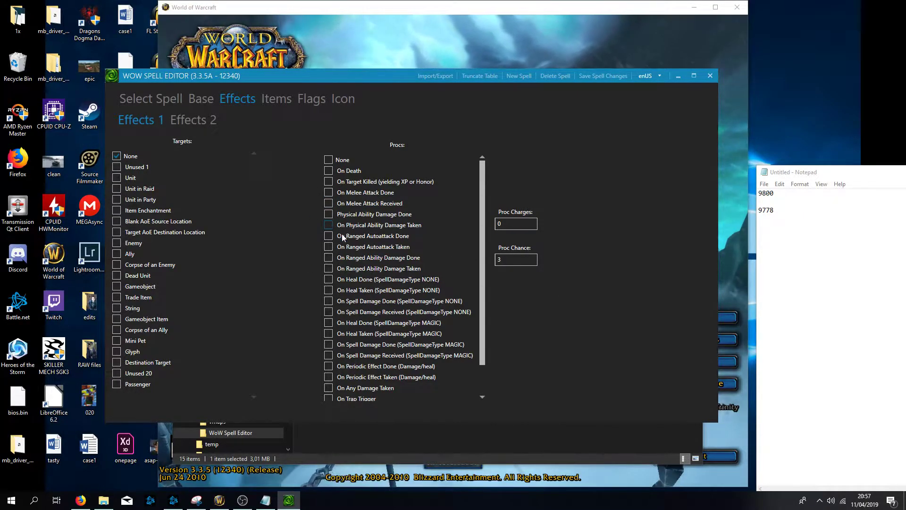
- Enable the procs On Heal Done and On Spell Damage Done for NONE and MAGIC types, plus On Periodic Effect Done
left_click(329, 280)
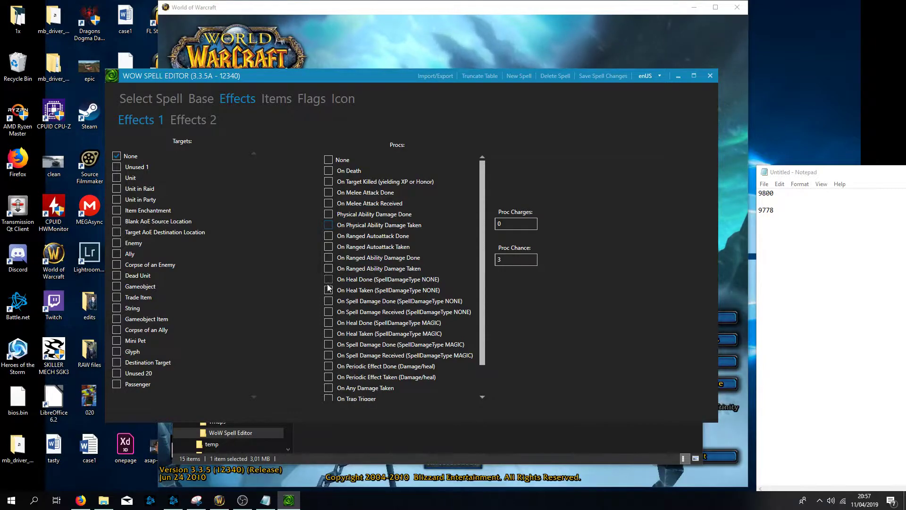
left_click(329, 323)
left_click(329, 344)
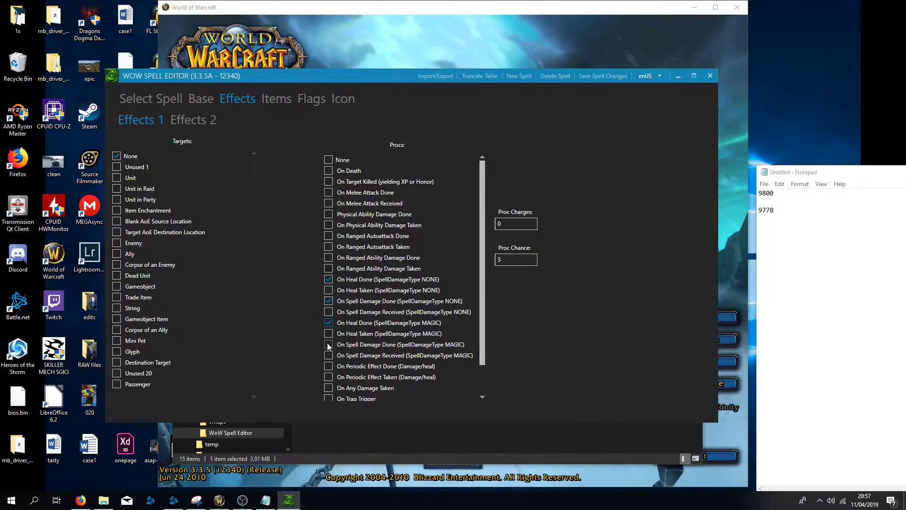
scroll(343, 366, "down", 1)
left_click(333, 333)
- Set the proc chance to 50 and save the spell changes
double_click(522, 260)
key("BackSpace")
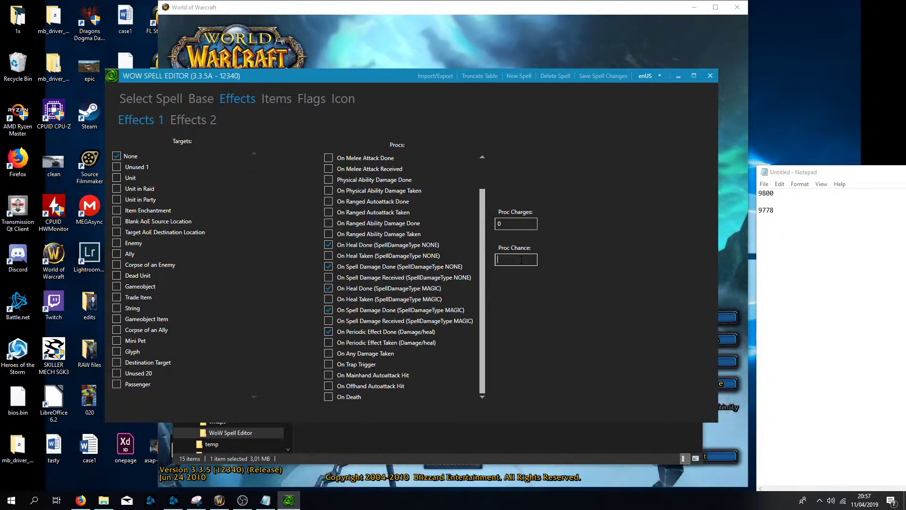
type("50")
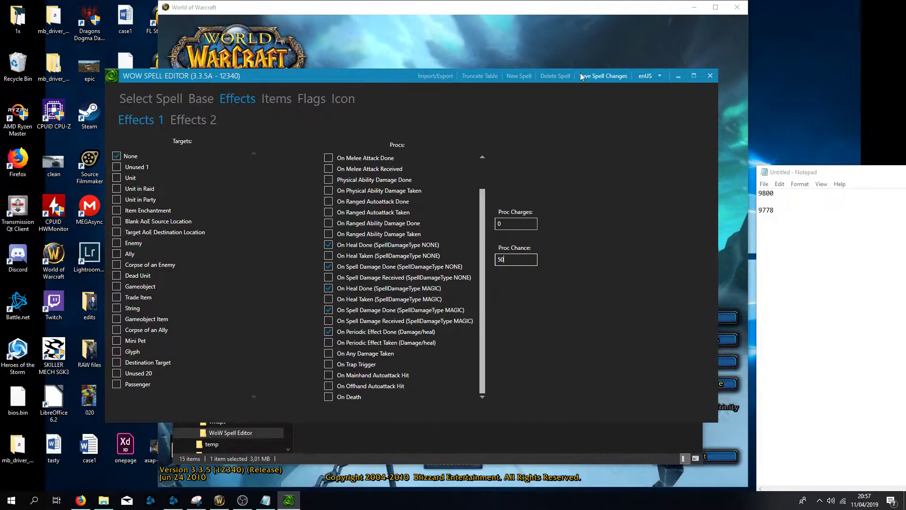
left_click(603, 75)
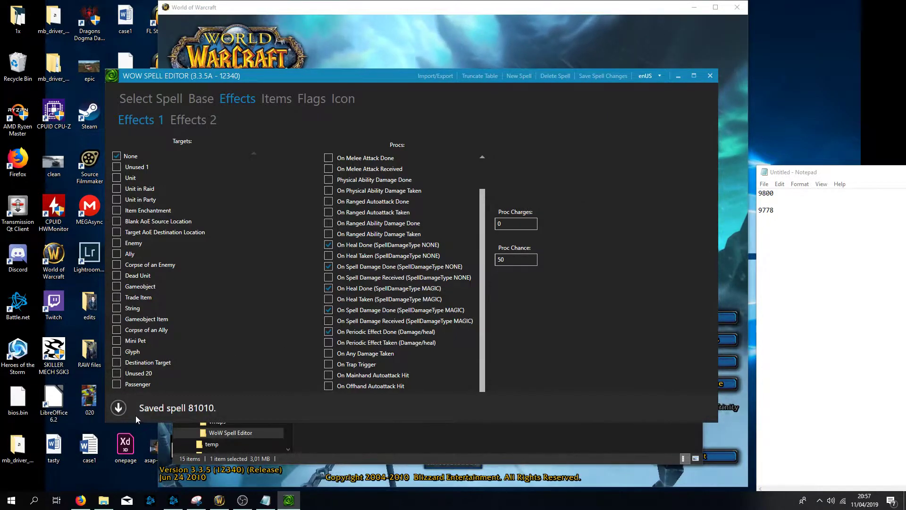
- Review the first spell effect's settings: spell effect type, target A and aura name
left_click(204, 123)
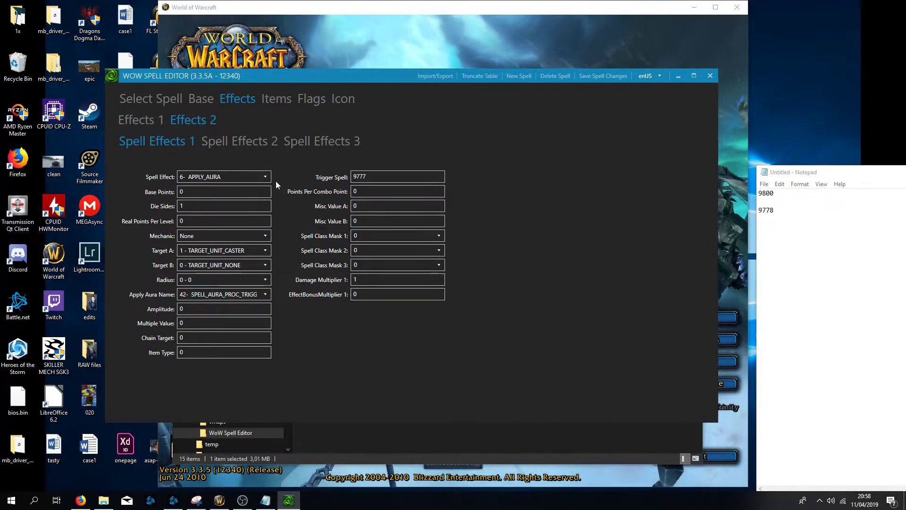
left_click(225, 175)
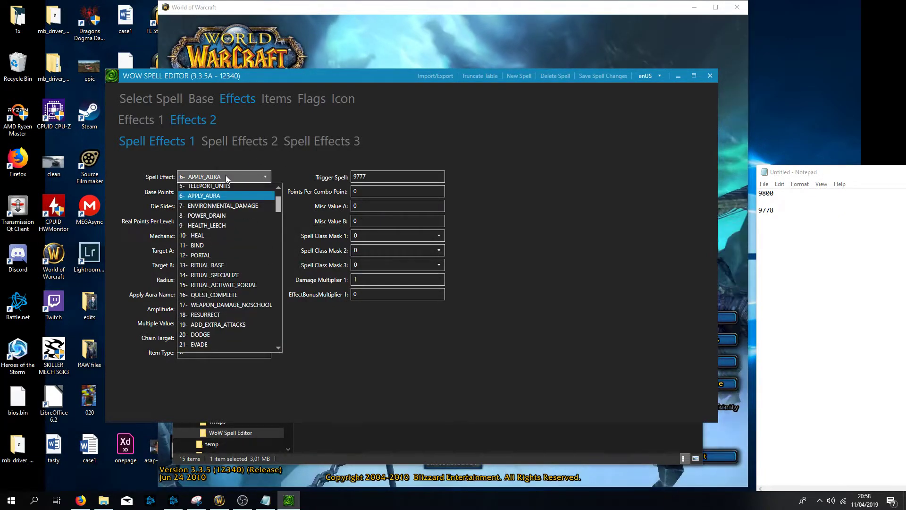
left_click(197, 198)
left_click(200, 205)
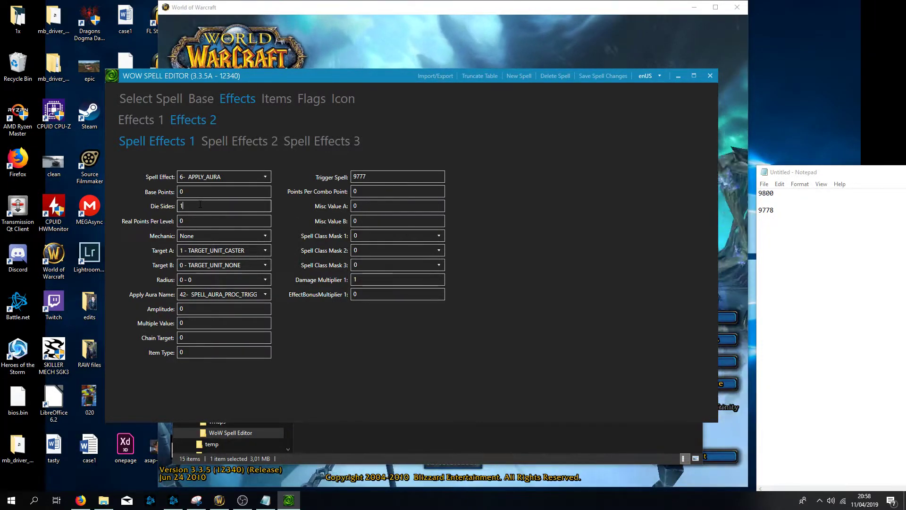
left_click(194, 252)
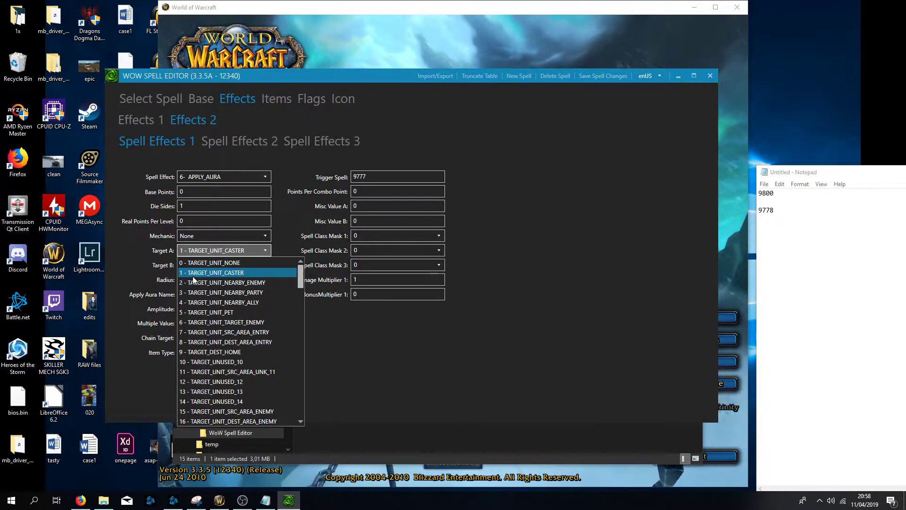
left_click(263, 272)
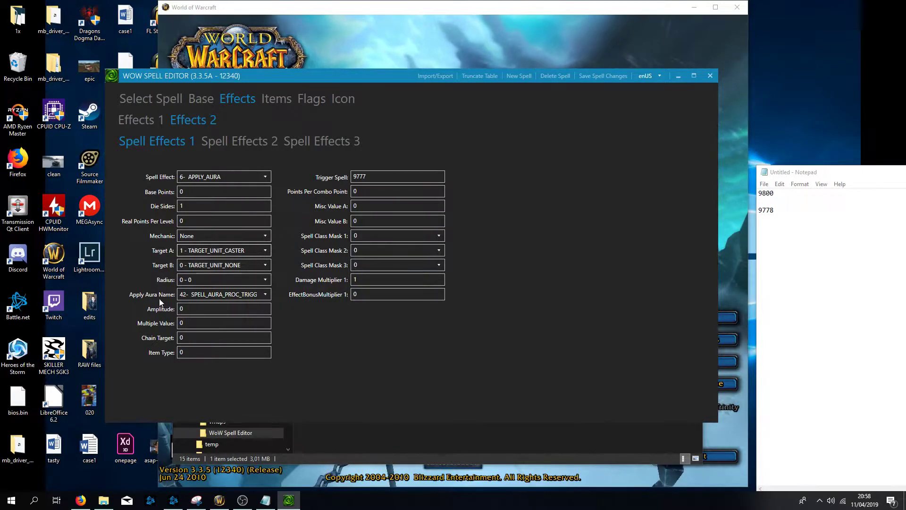
left_click(186, 295)
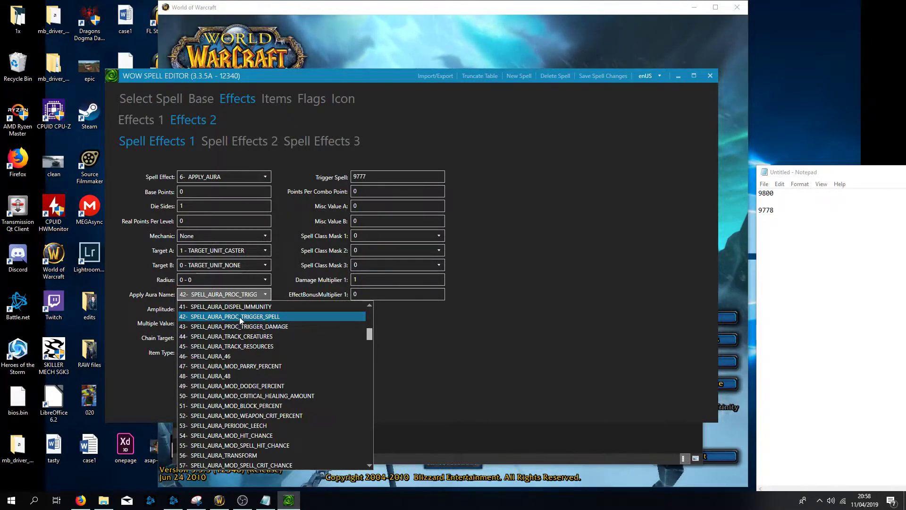
left_click(438, 324)
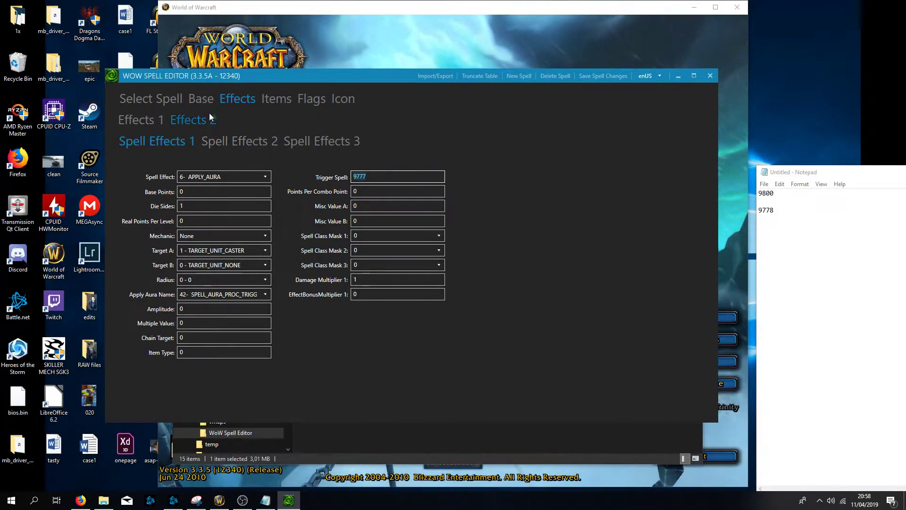
- Return to the spell list and reselect spell 81010 Test Absorb Spell at the end of the list
left_click(131, 99)
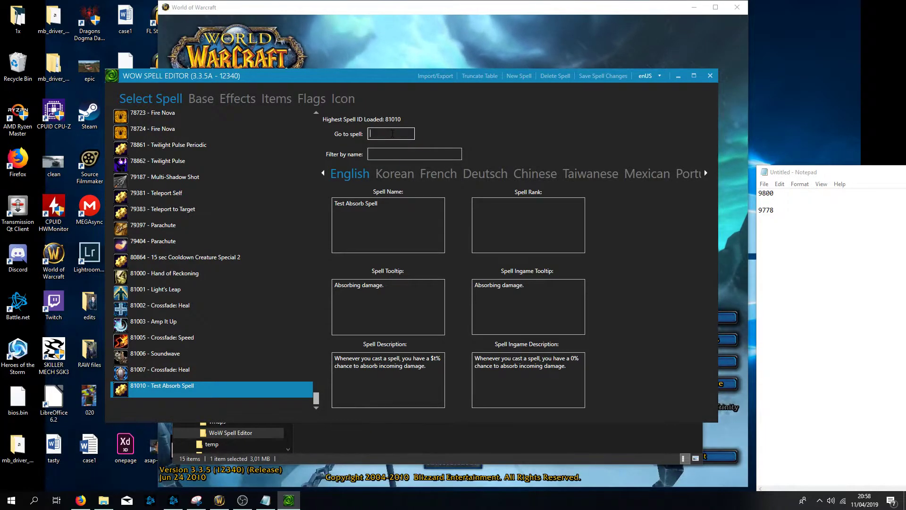
key("Return")
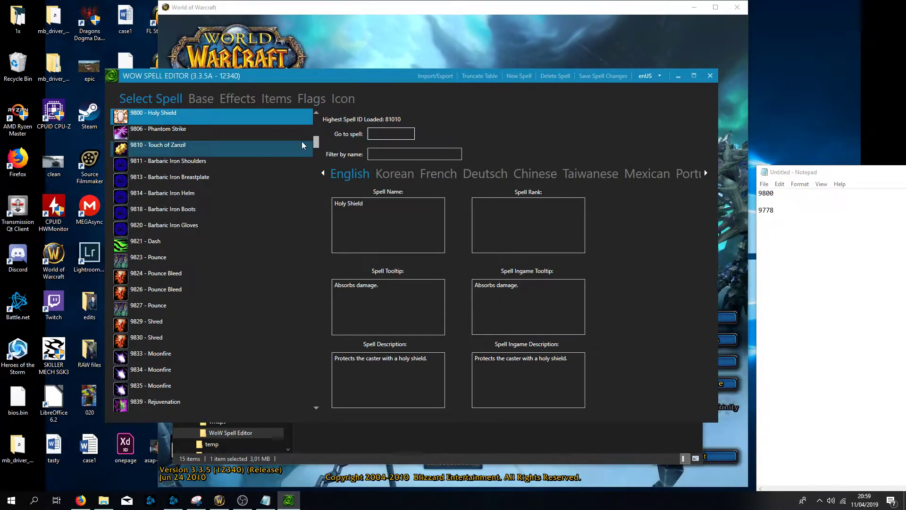
left_click_drag(316, 142, 316, 401)
left_click(154, 388)
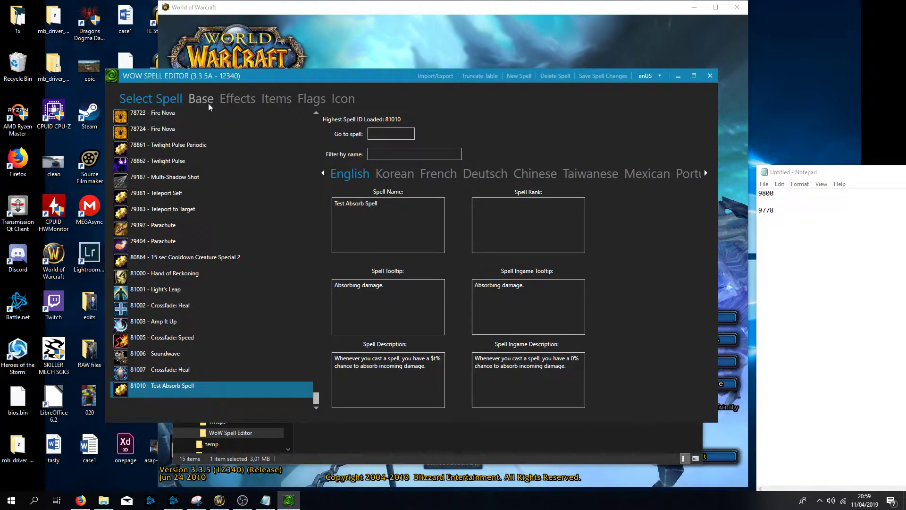
- Set the first spell effect's trigger spell to 9800 and save the spell changes
left_click(210, 104)
left_click(235, 99)
left_click(385, 177)
double_click(385, 177)
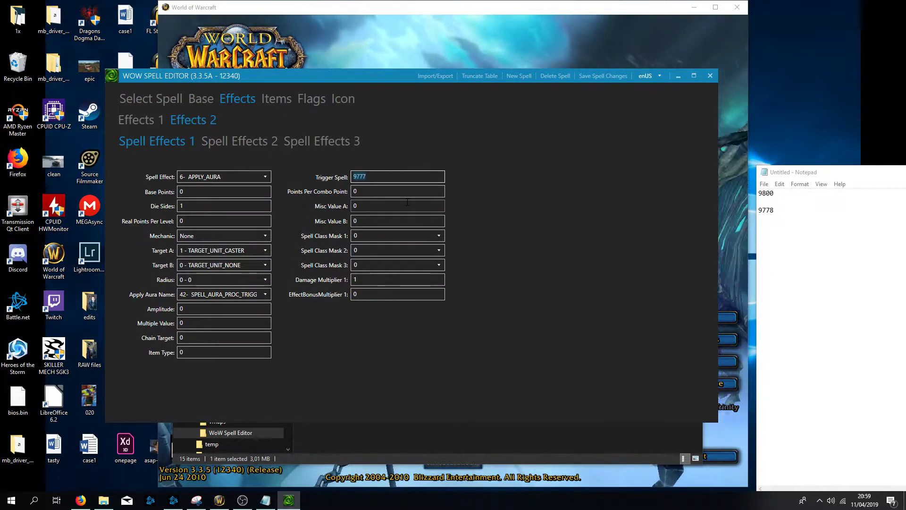
type("9800")
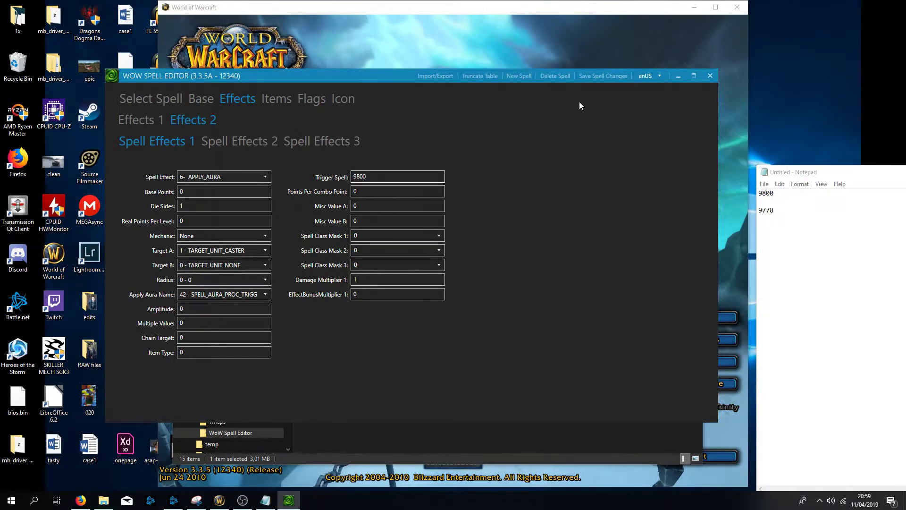
left_click(593, 76)
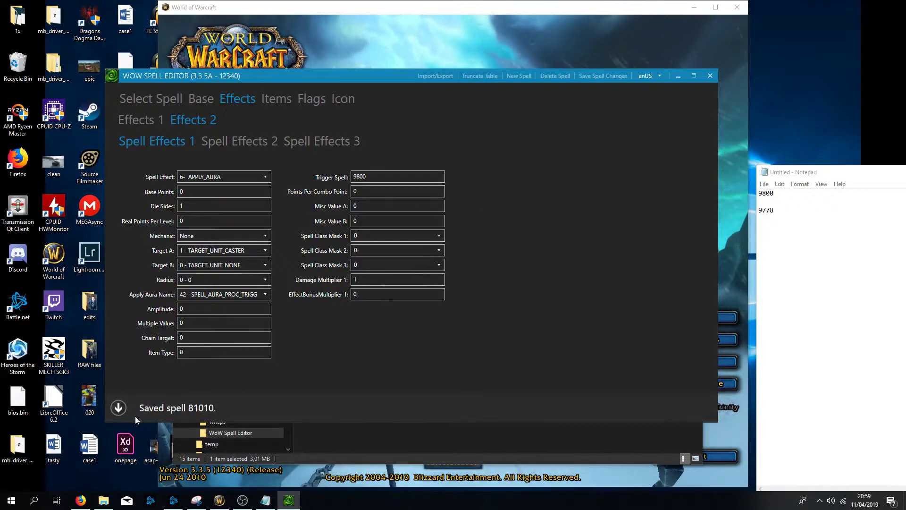
left_click(119, 408)
- Export the spell table to a DBC file and minimize the spell editor
left_click(166, 104)
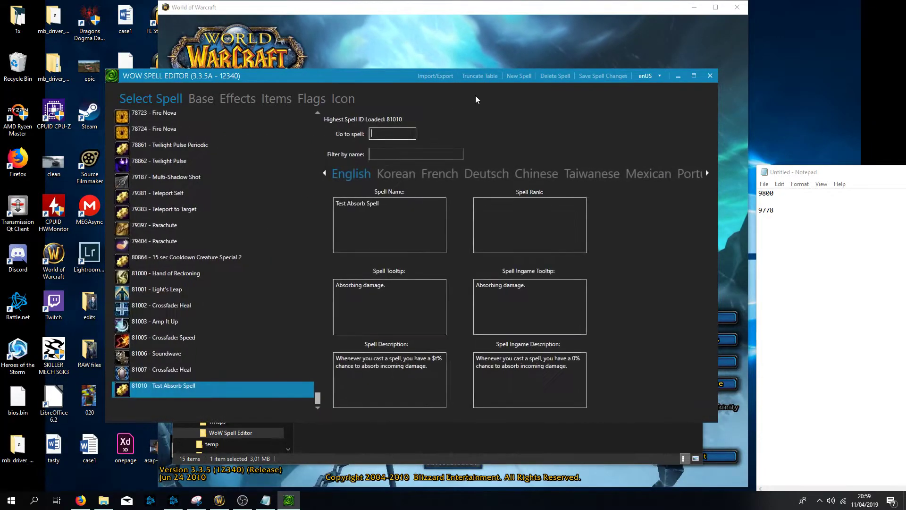
left_click(436, 74)
left_click(189, 99)
left_click(193, 125)
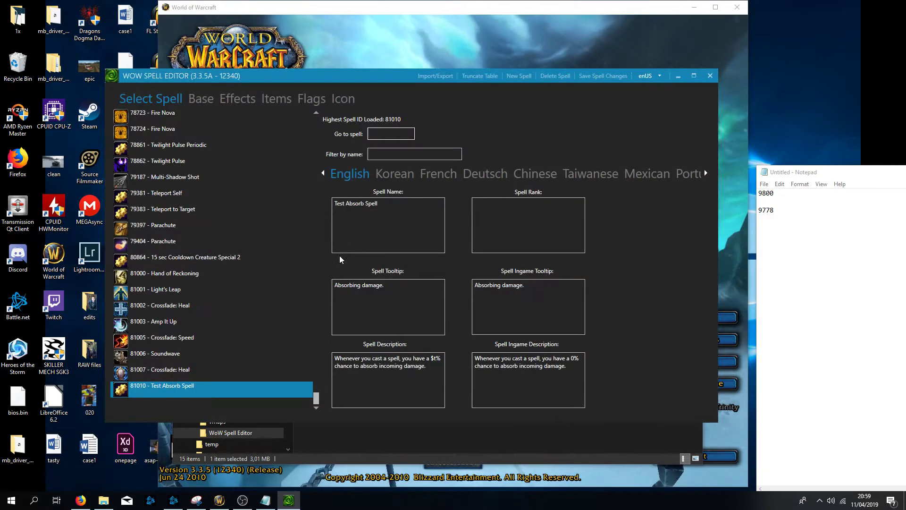
left_click(678, 76)
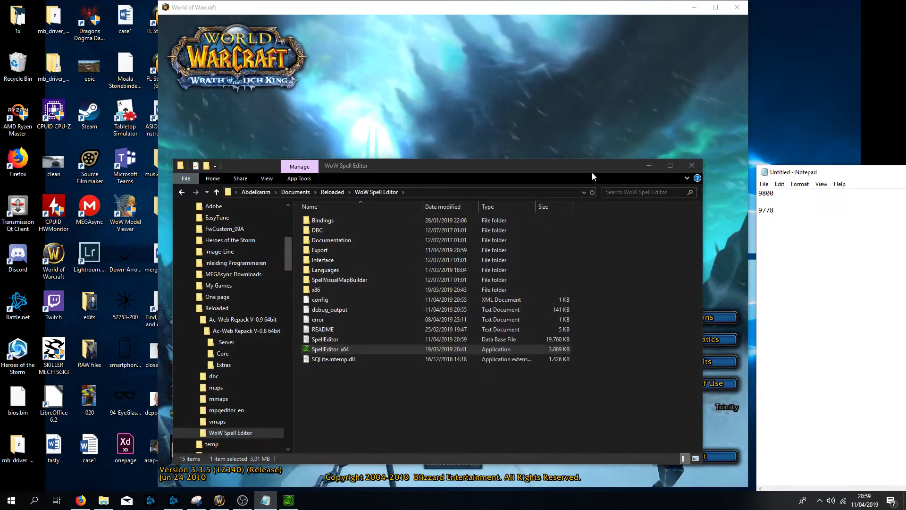
- Copy the exported Spell.dbc from the WoW Spell Editor's Export folder
left_click(722, 217)
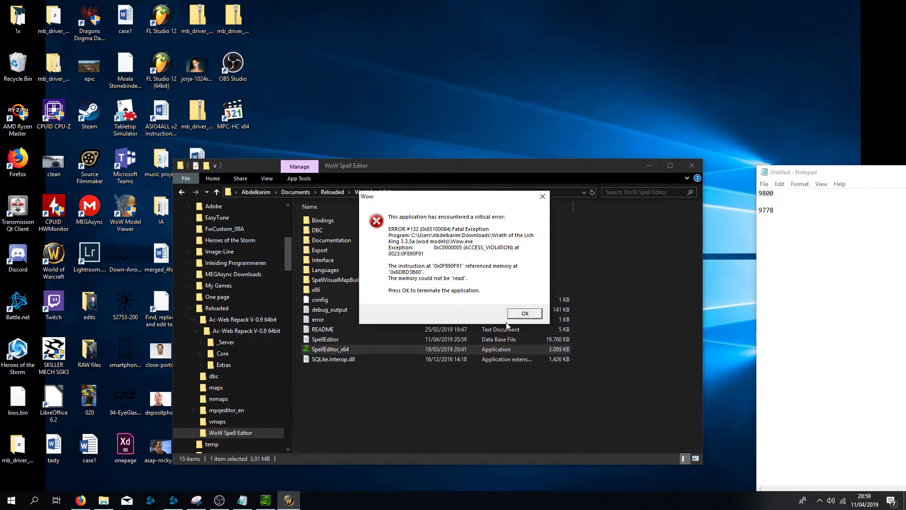
left_click(521, 311)
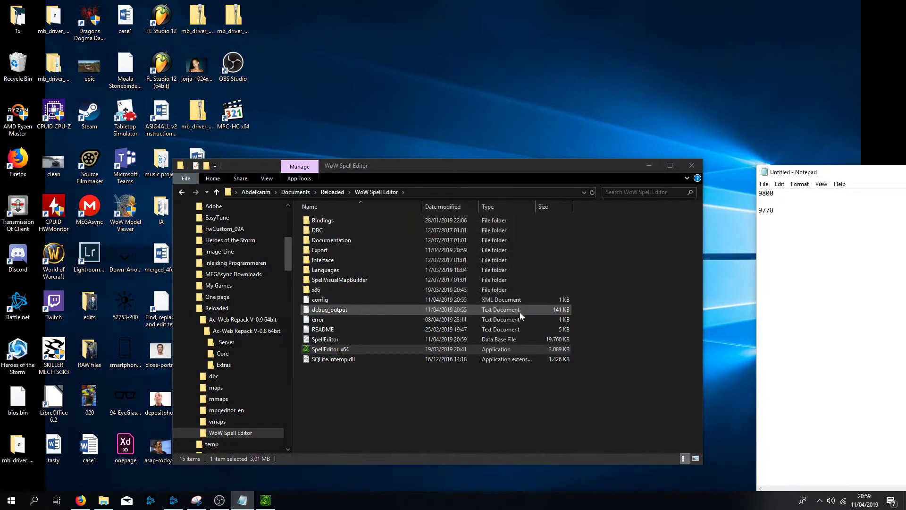
key("BackSpace")
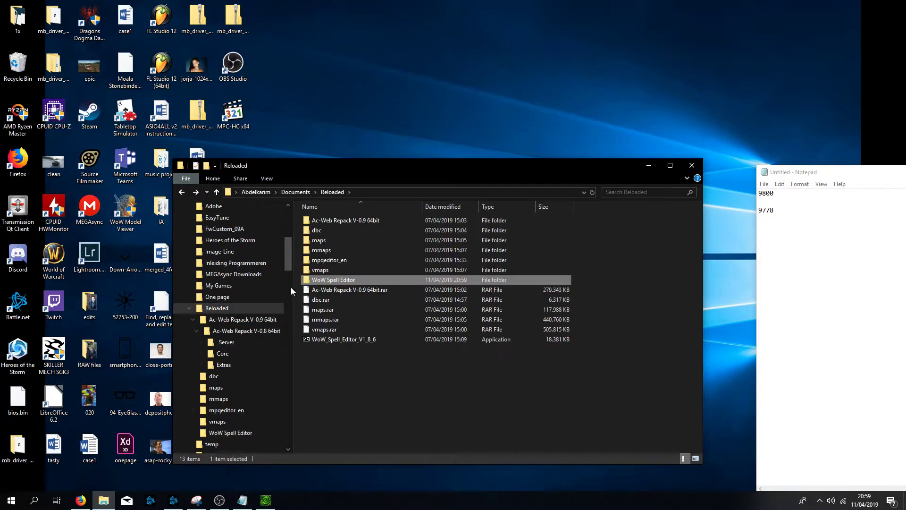
double_click(333, 280)
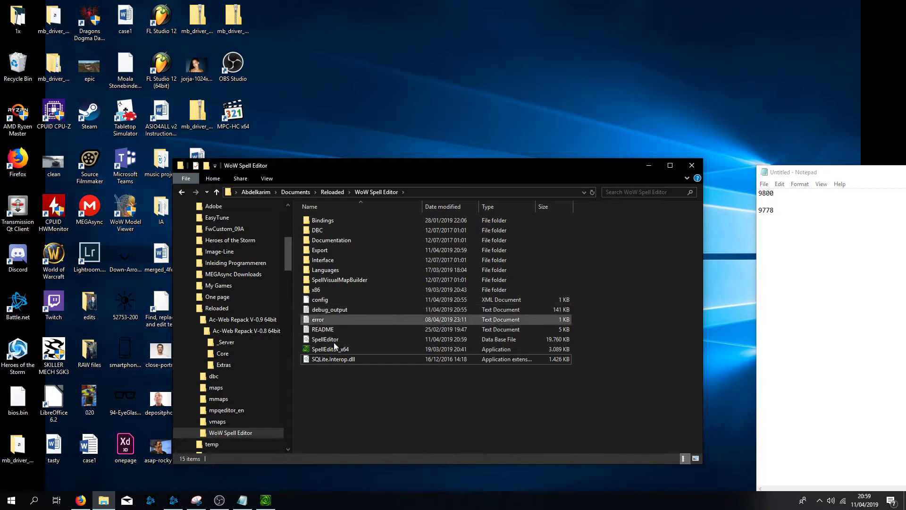
left_click(328, 253)
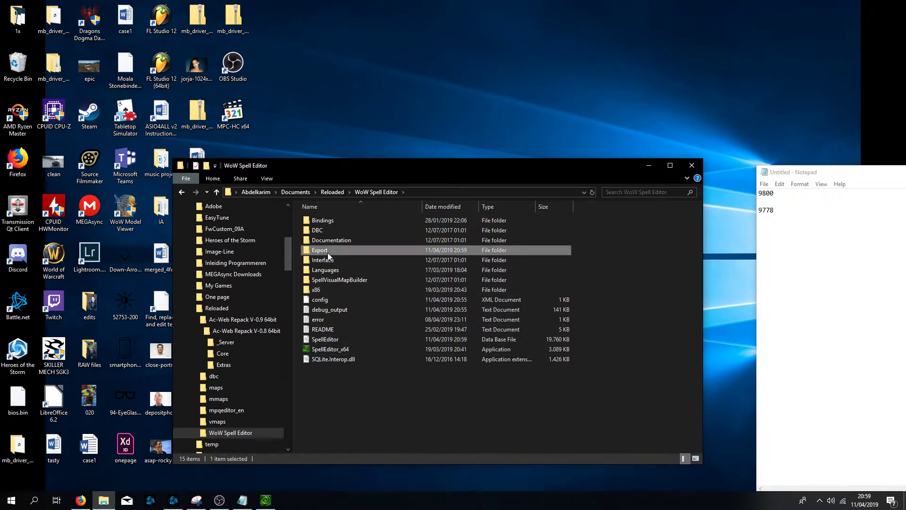
double_click(328, 253)
left_click(337, 226)
right_click(338, 224)
left_click(375, 336)
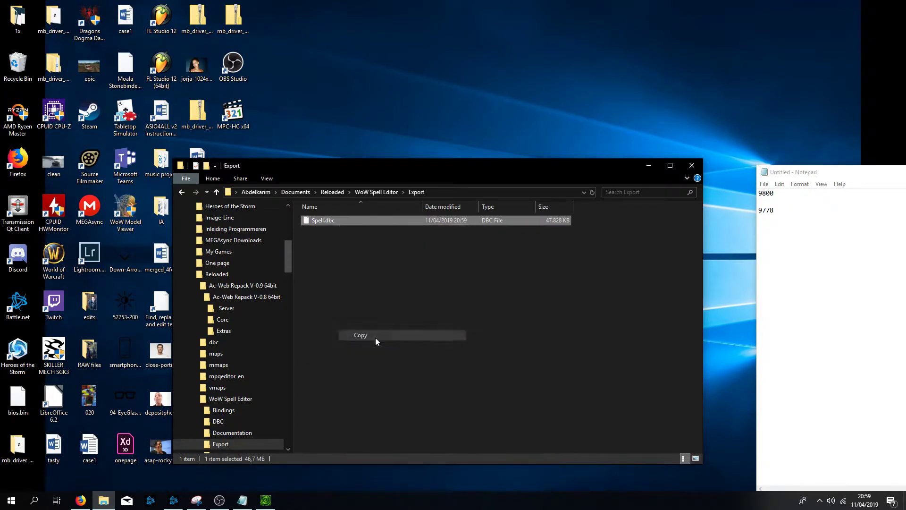
- Paste Spell.dbc into the repack's Core\data\dbc folder, replacing the existing file
key("BackSpace")
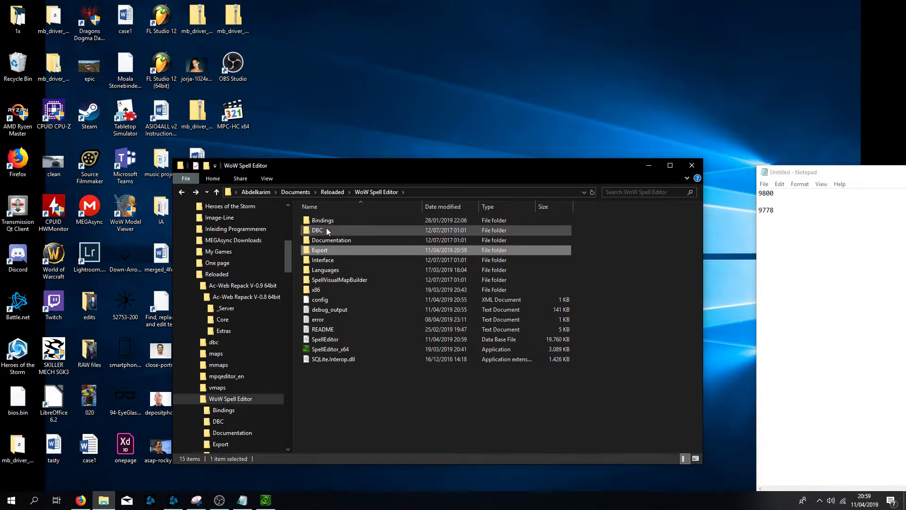
key("BackSpace")
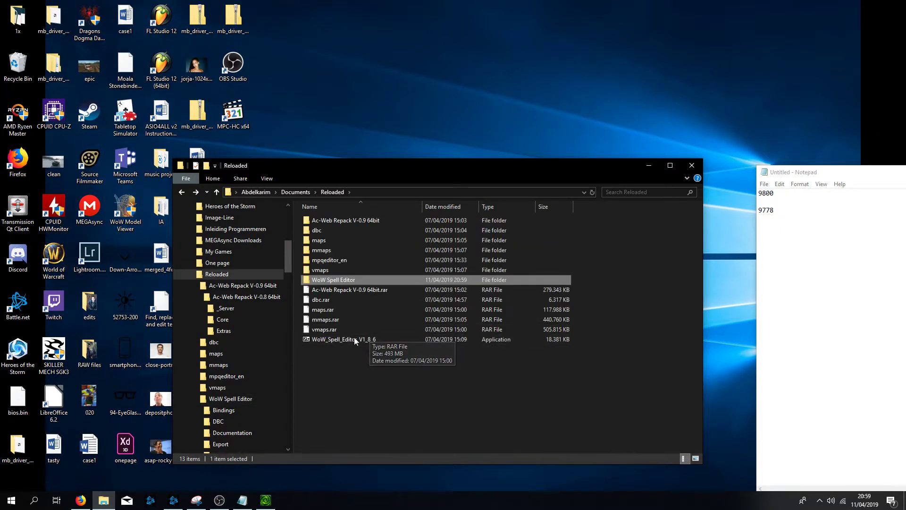
double_click(349, 220)
double_click(336, 220)
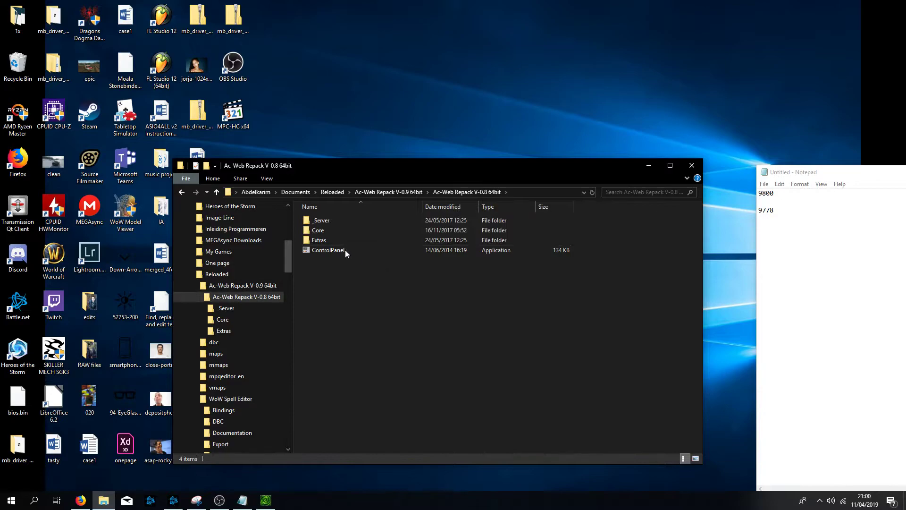
double_click(321, 231)
double_click(326, 224)
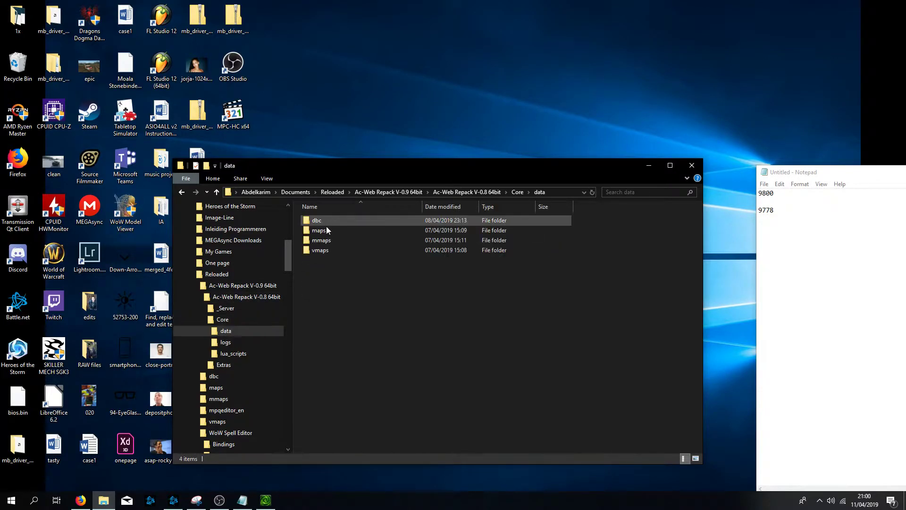
double_click(330, 220)
key("ctrl+v")
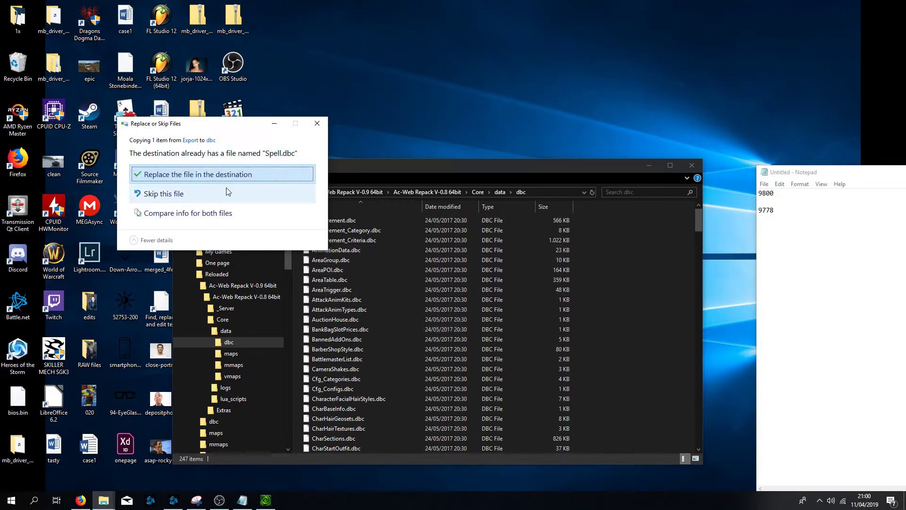
left_click(227, 175)
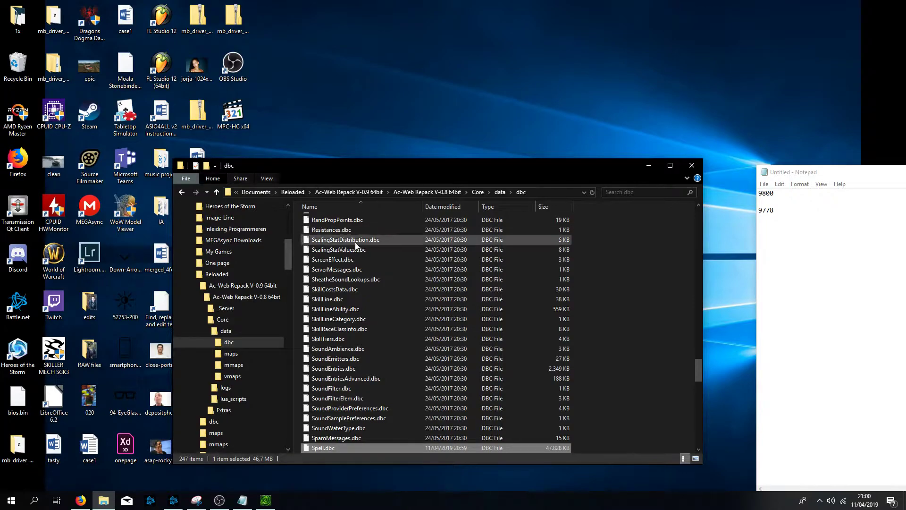
- Launch the repack's ControlPanel and start the Apache, MySQL, Logon and World servers
key("BackSpace")
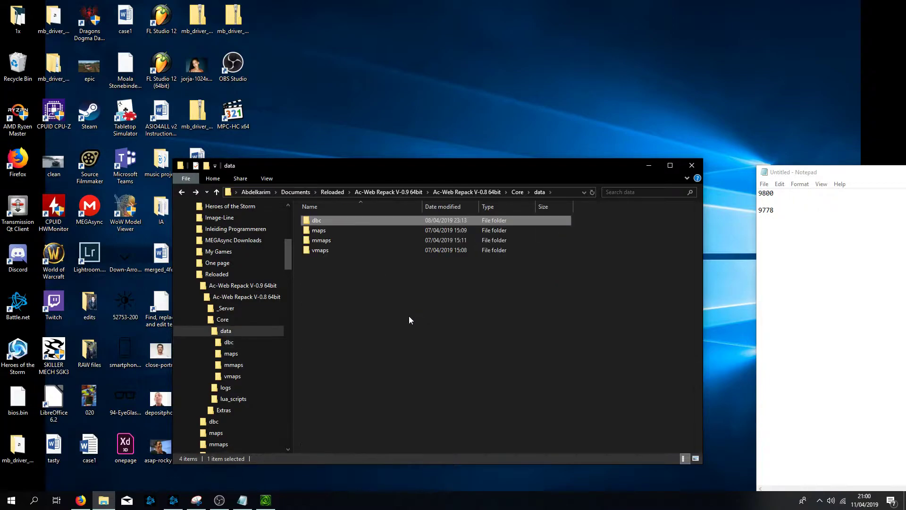
key("BackSpace")
key("BackSpace")
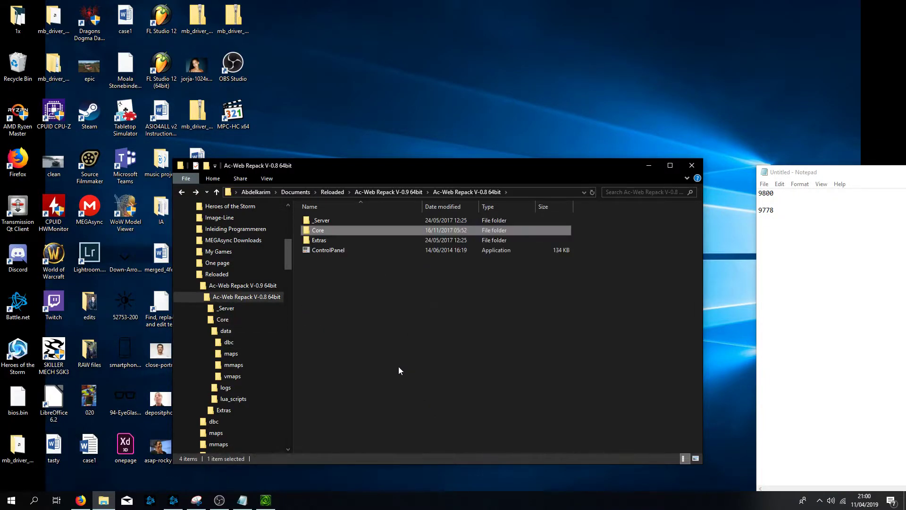
double_click(340, 251)
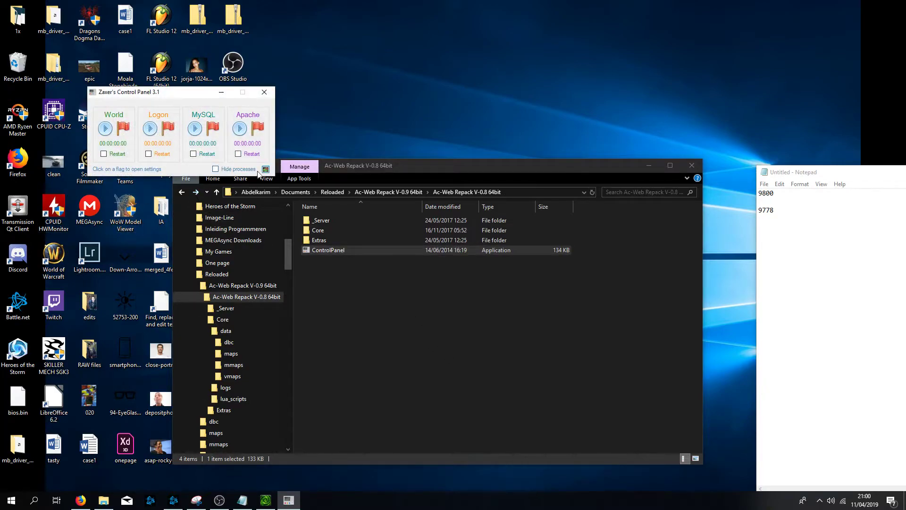
left_click(240, 132)
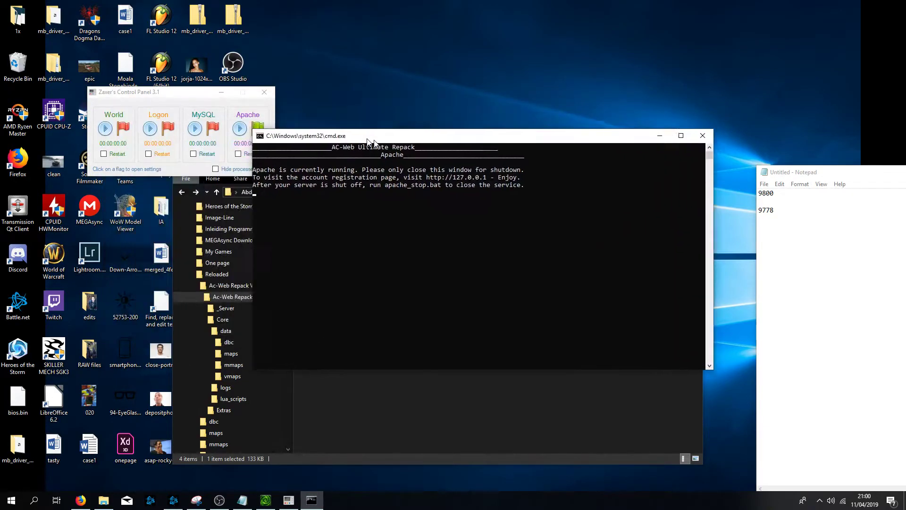
left_click(192, 128)
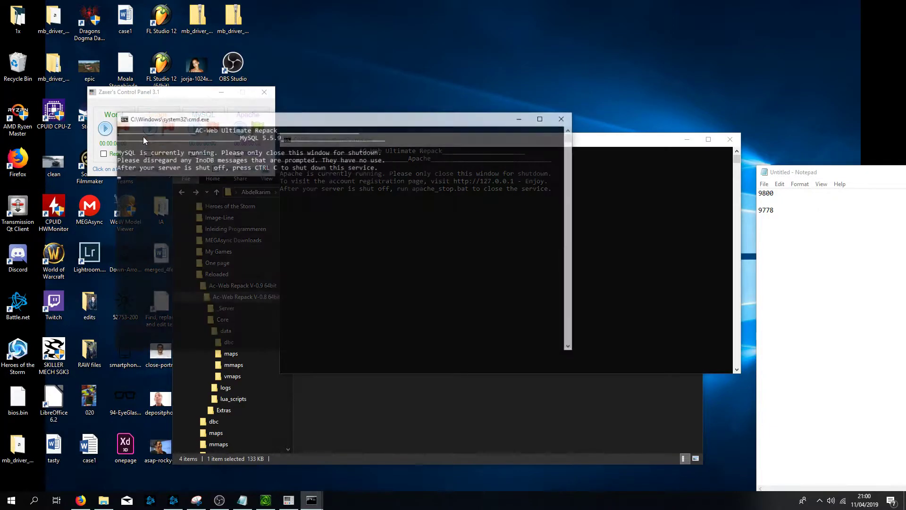
left_click(150, 128)
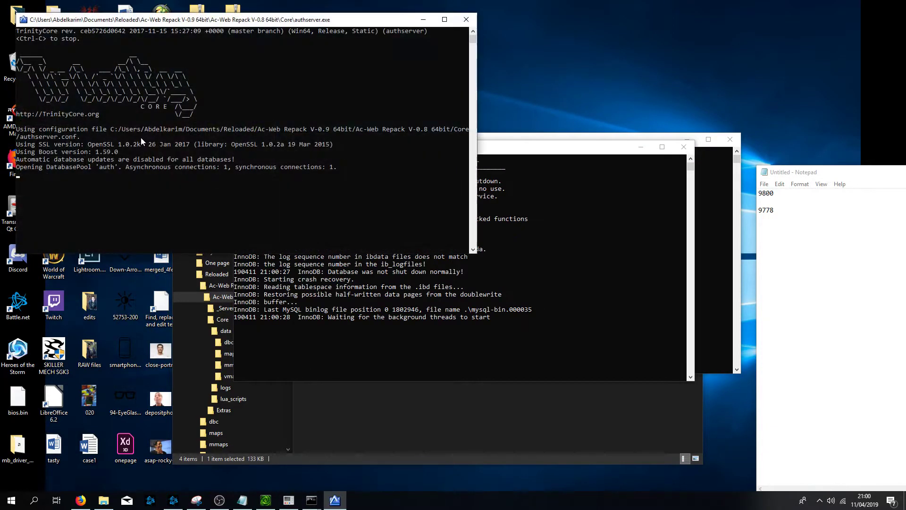
left_click_drag(158, 18, 439, 118)
left_click(106, 129)
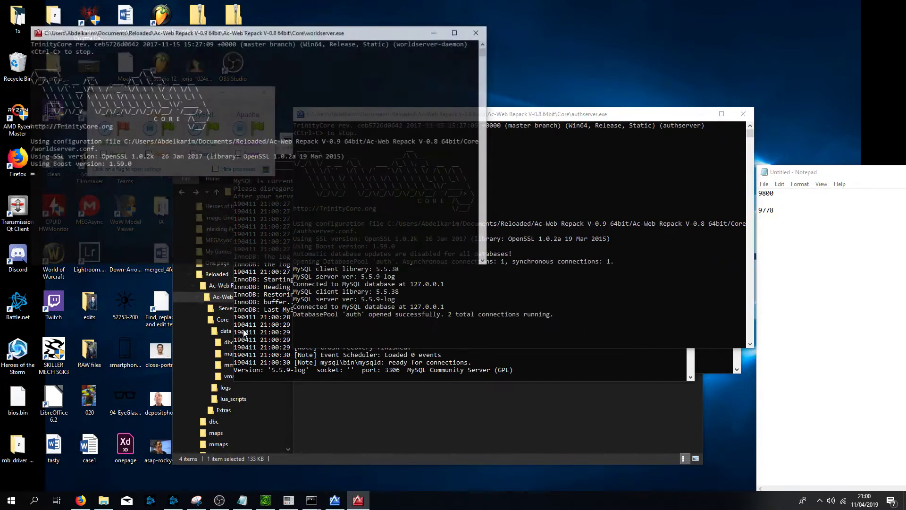
- Replace the old Spell.dbc in the mpqeditor_en Win32 folder with the exported copy
left_click(355, 424)
key("BackSpace")
key("BackSpace")
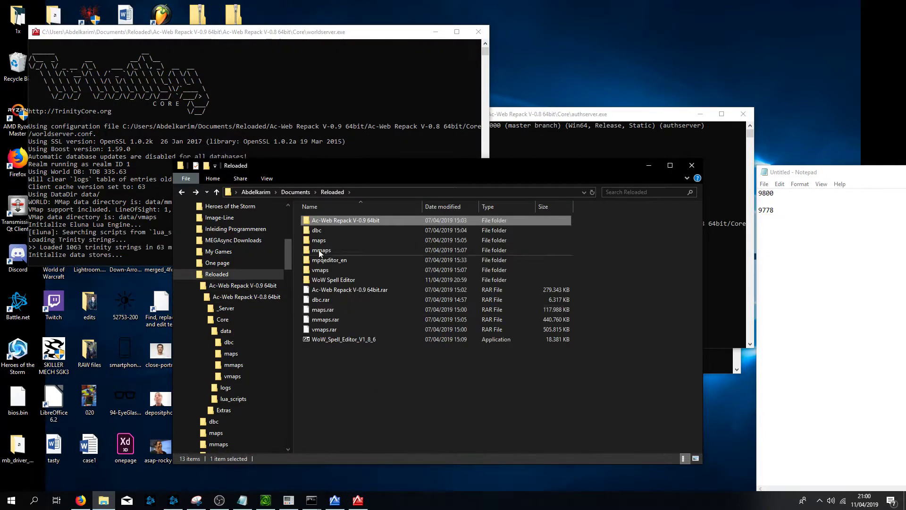
double_click(340, 260)
double_click(314, 221)
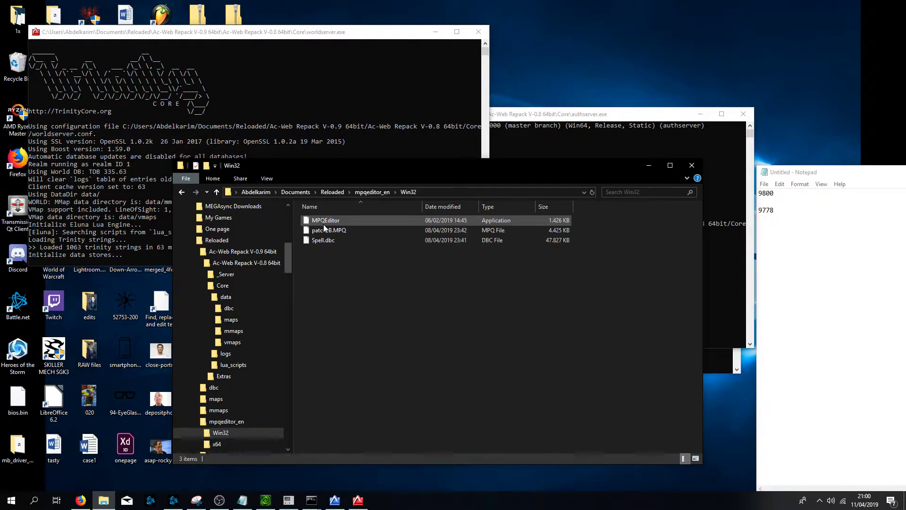
left_click(324, 239)
key("Delete")
key("Return")
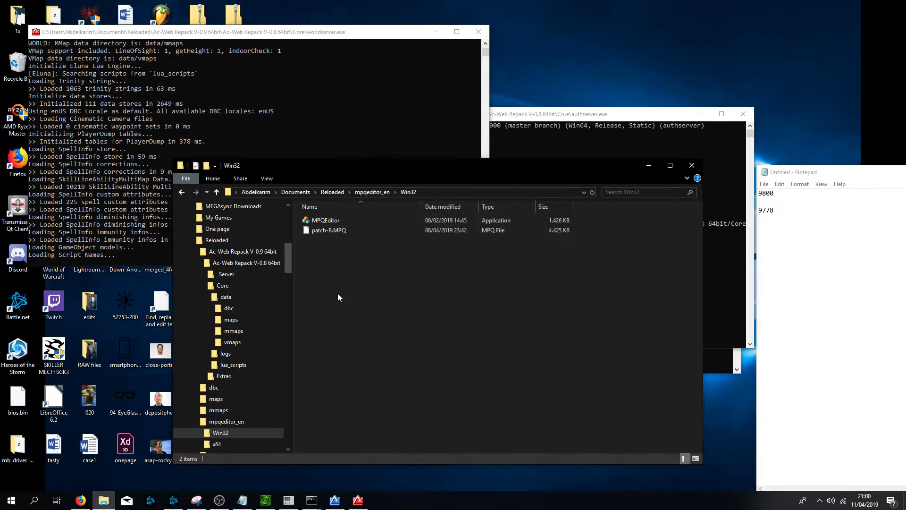
right_click(340, 275)
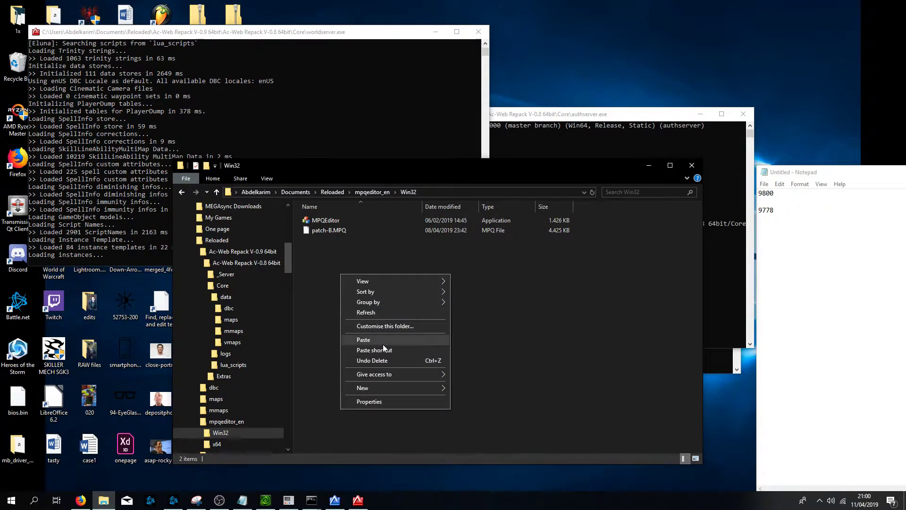
left_click(295, 260)
- Delete patch-B.MPQ from the Win32 folder
left_click(321, 234)
key("Delete")
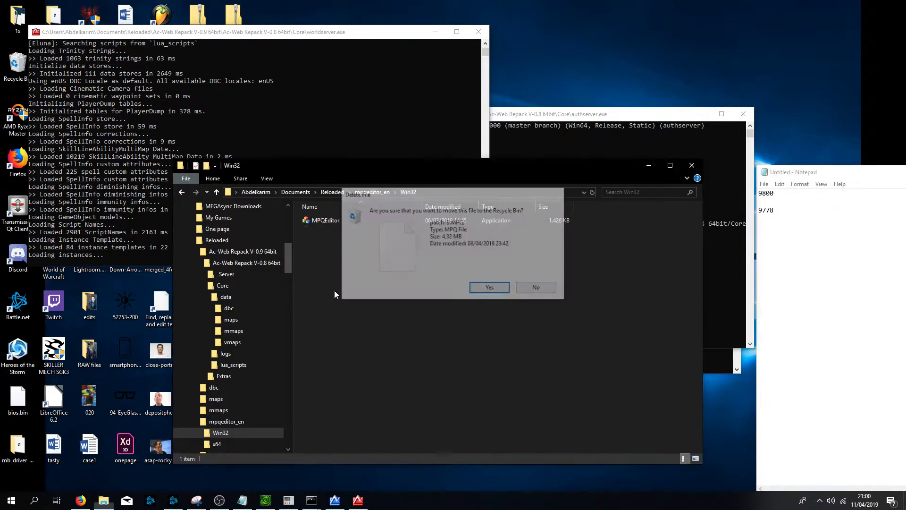
key("Return")
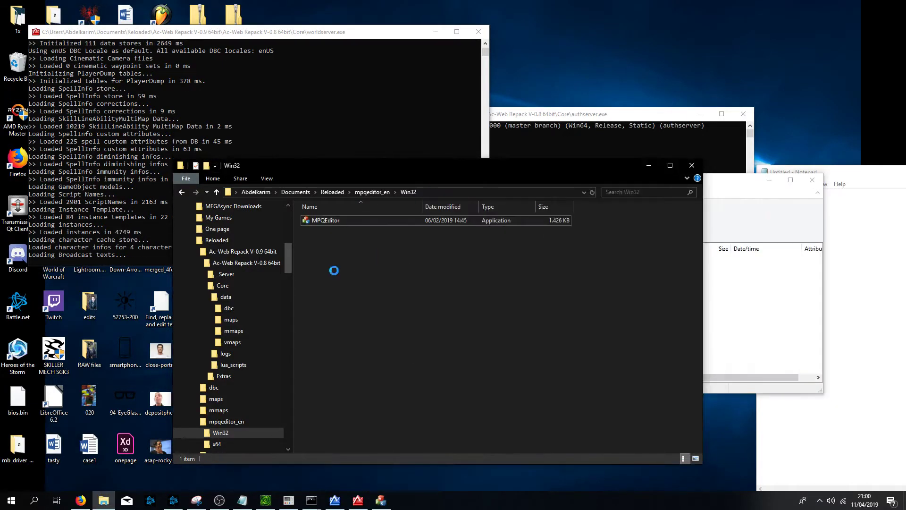
- Launch MPQEditor and create a new empty MPQ archive named patch-B.mpq with default settings
left_click(430, 226)
left_click(432, 260)
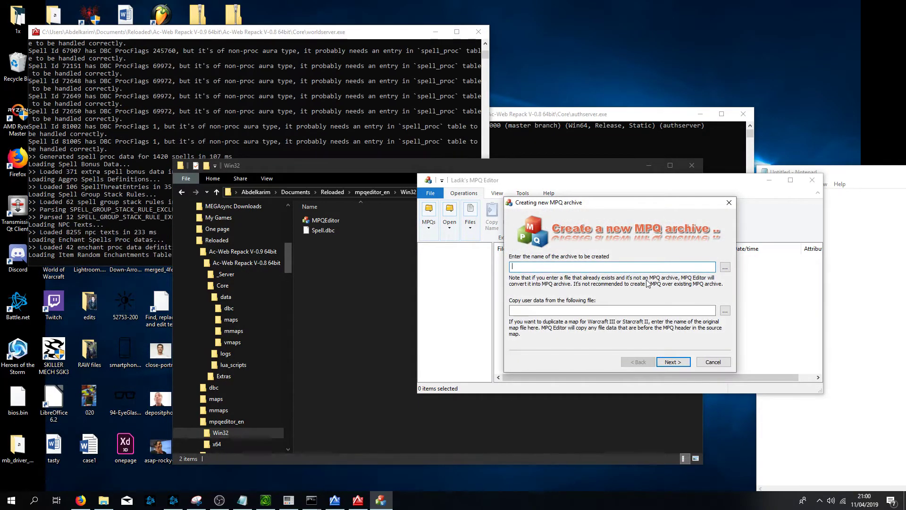
type("patch-B.mpq")
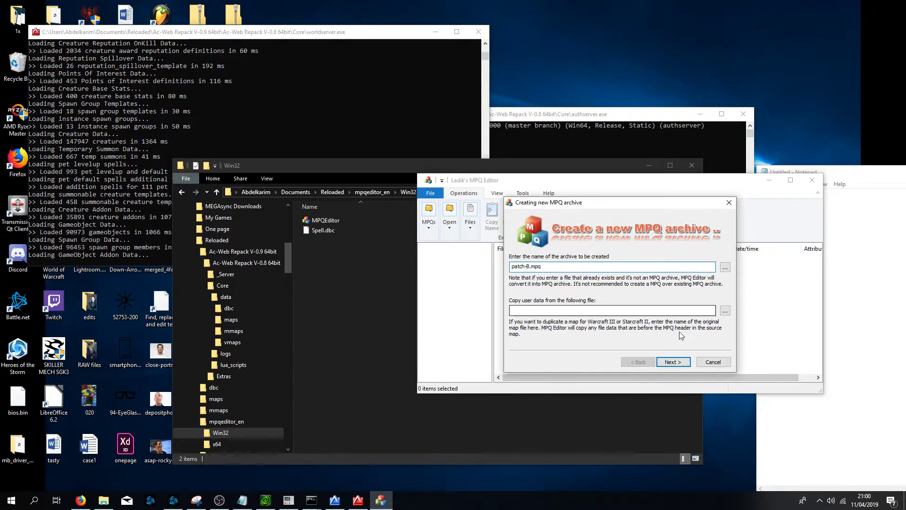
left_click(675, 364)
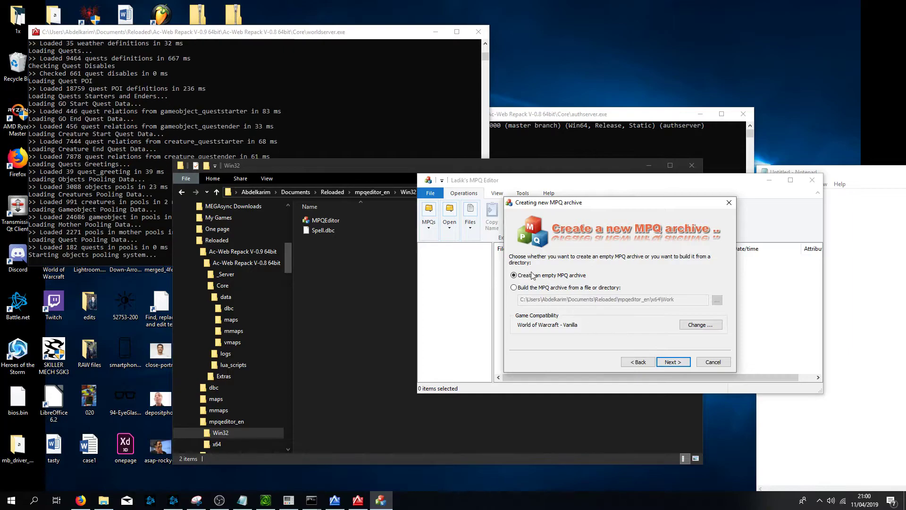
left_click(668, 363)
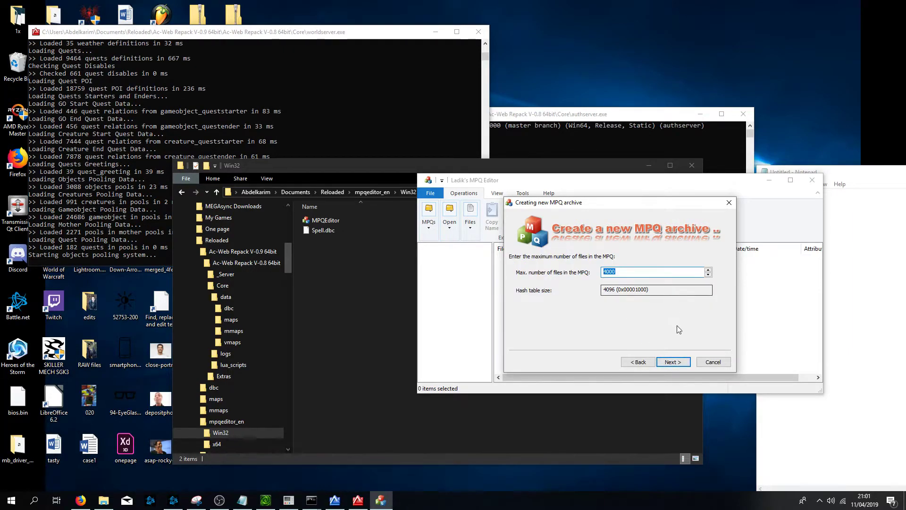
left_click(677, 364)
left_click(674, 363)
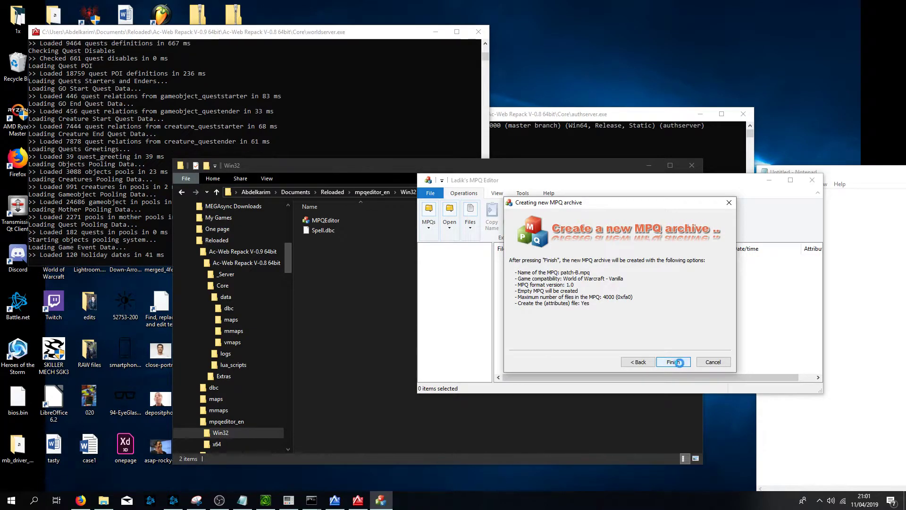
- Create a new folder named DBFilesClient inside the archive
right_click(544, 291)
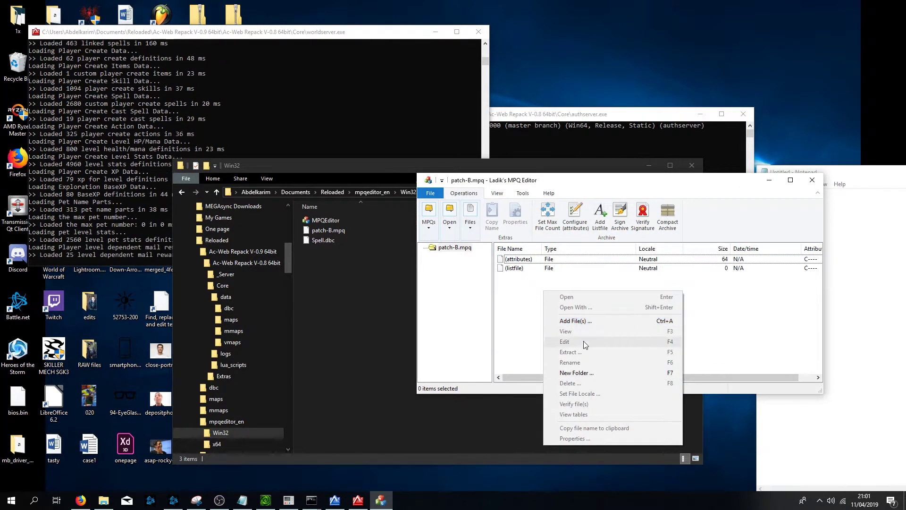
left_click(591, 373)
type("DBFilesClient")
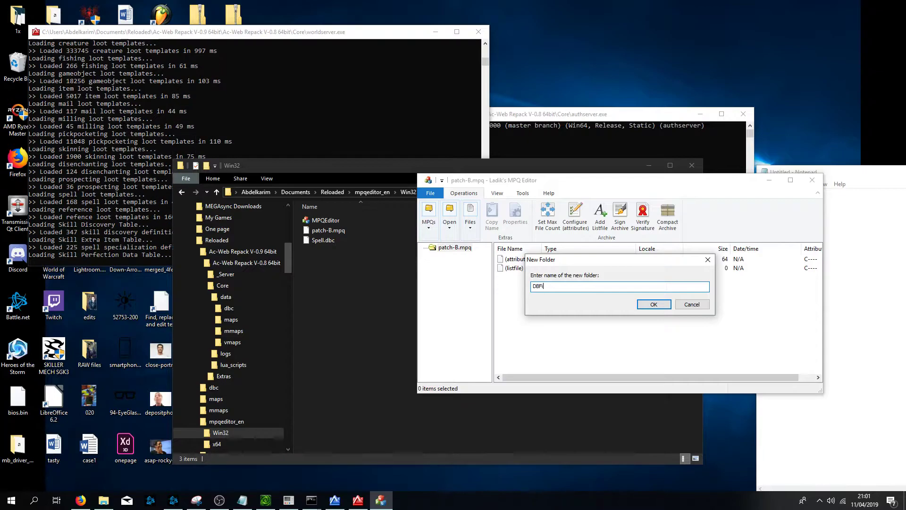
key("Return")
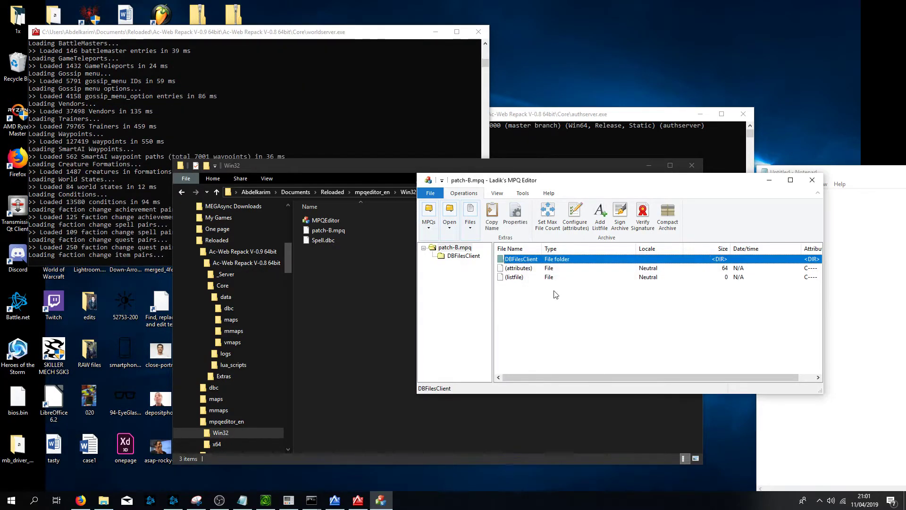
- Add Spell.dbc from the Win32 folder into the archive's DBFilesClient folder and close the MPQ editor
double_click(513, 263)
left_click(327, 245)
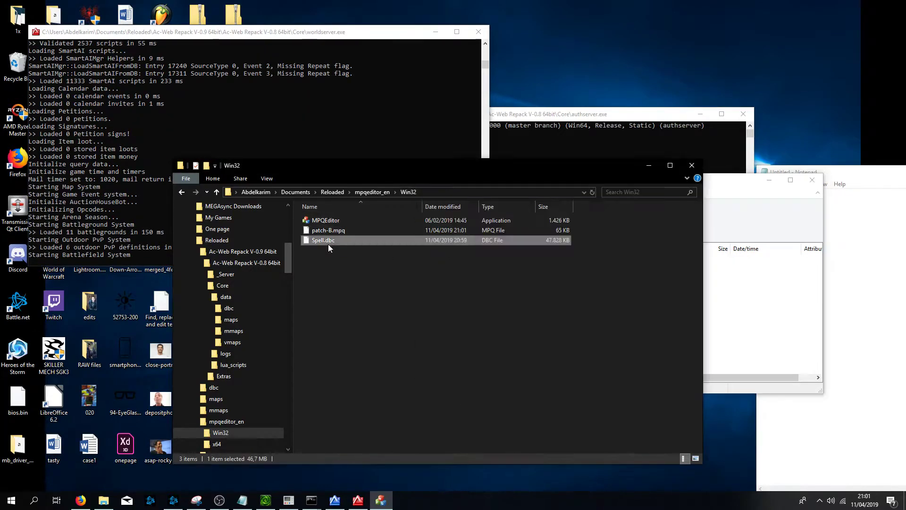
left_click_drag(756, 351, 755, 352)
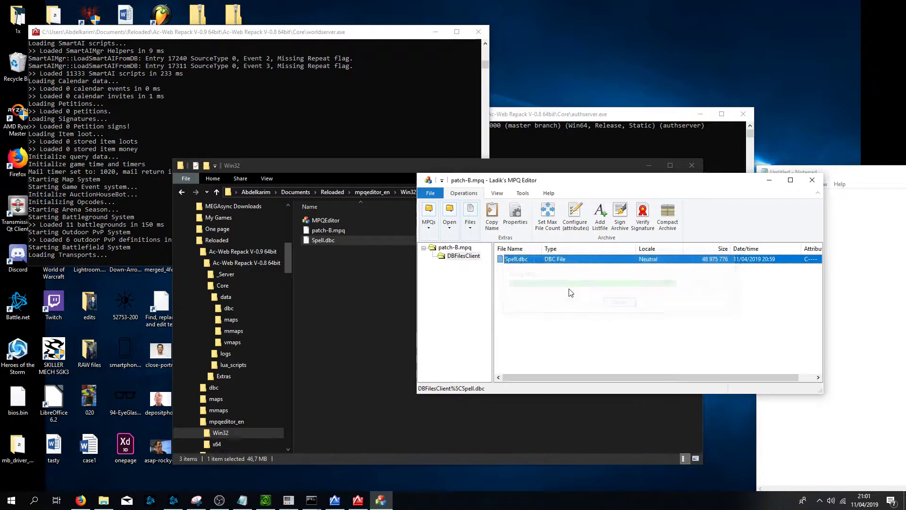
left_click(813, 180)
- Copy the patch-B.mpq file from the Win32 folder
left_click(344, 229)
right_click(344, 229)
left_click(406, 338)
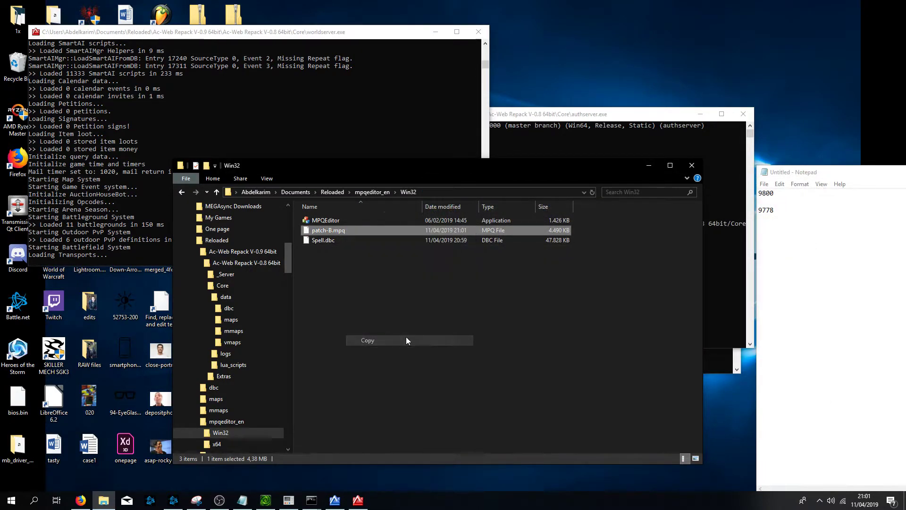
- Replace patch-B.MPQ in the Wrath of the Lich King 3.3.5a (wod models) Data folder with the copied patch-B.mpq
key("alt+Up")
key("alt+Up")
scroll(231, 313, "up", 7)
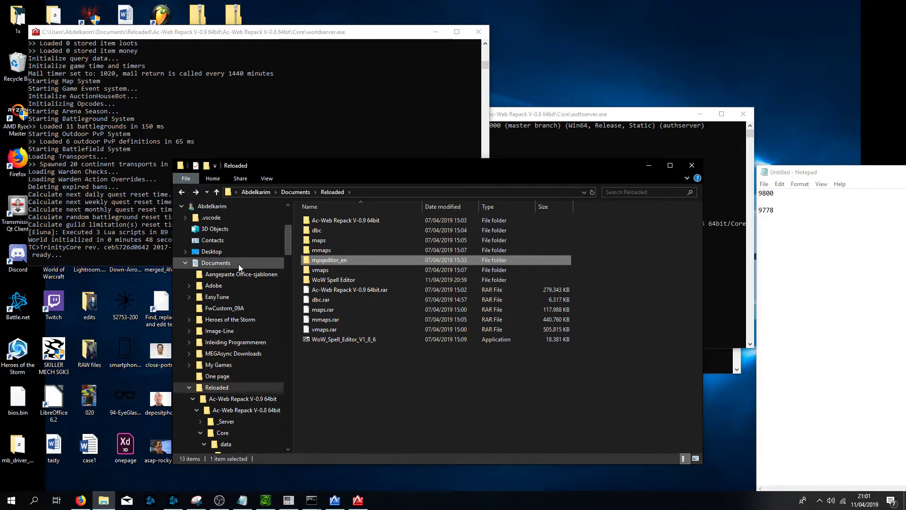
left_click(210, 232)
scroll(520, 364, "down", 5)
scroll(497, 338, "up", 3)
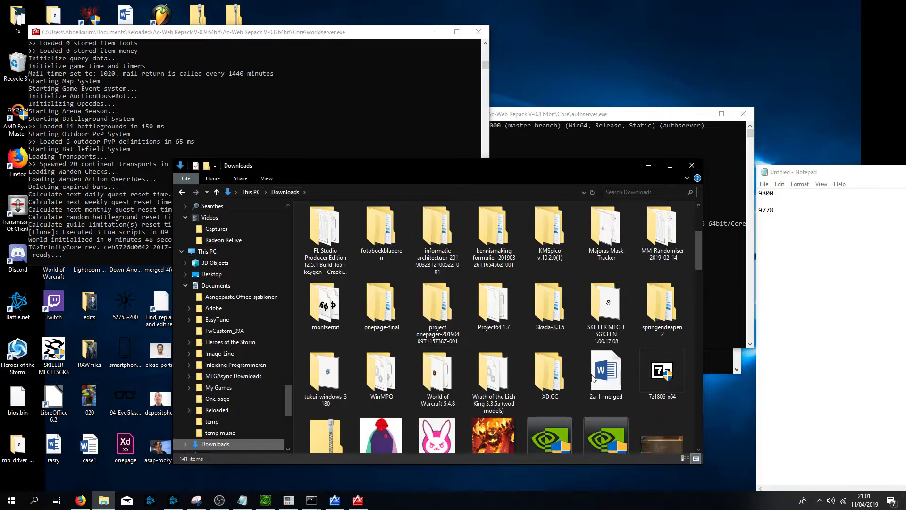
double_click(491, 378)
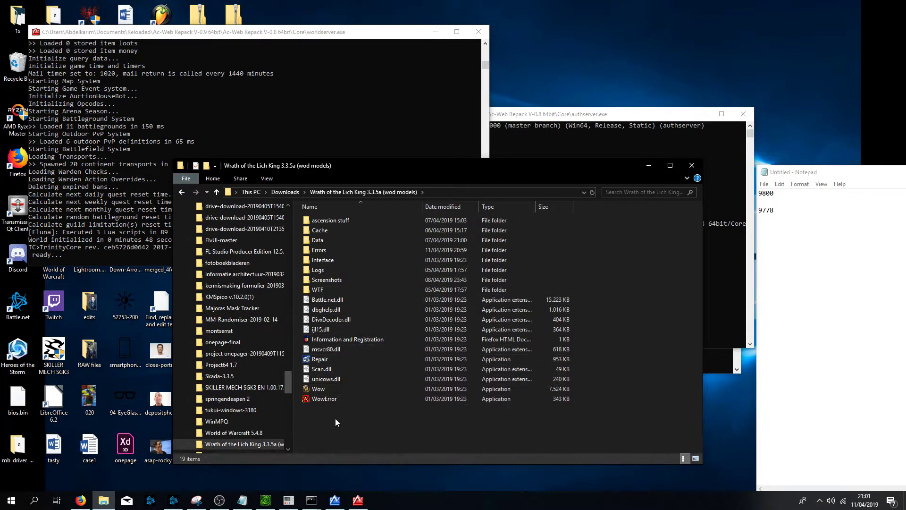
double_click(318, 239)
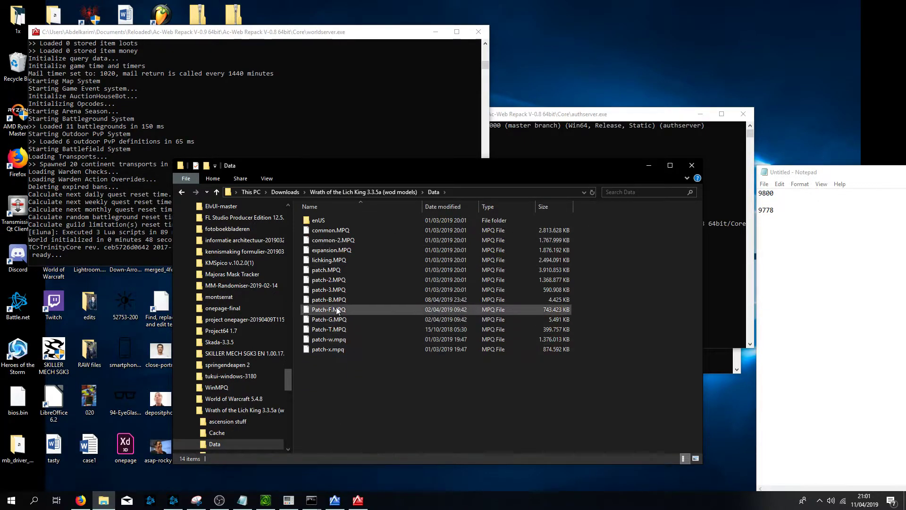
left_click(425, 299)
key("Delete")
key("Return")
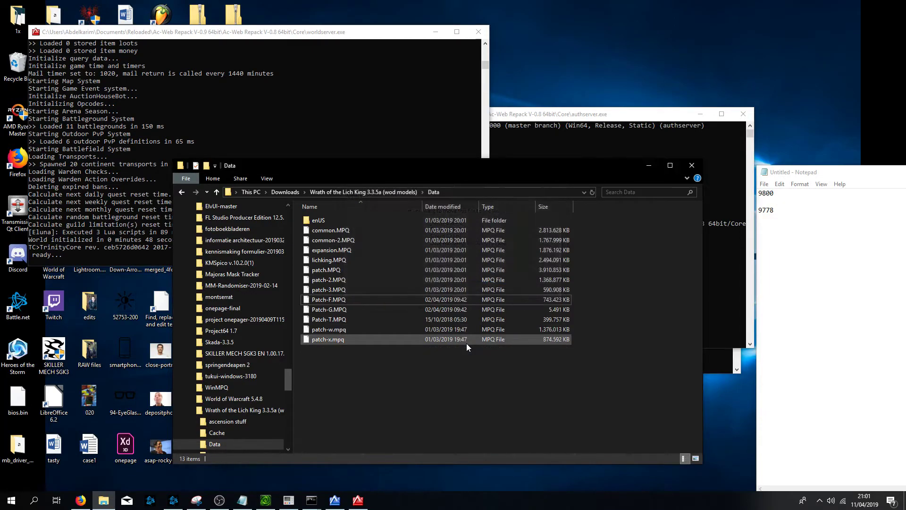
right_click(419, 375)
left_click(450, 310)
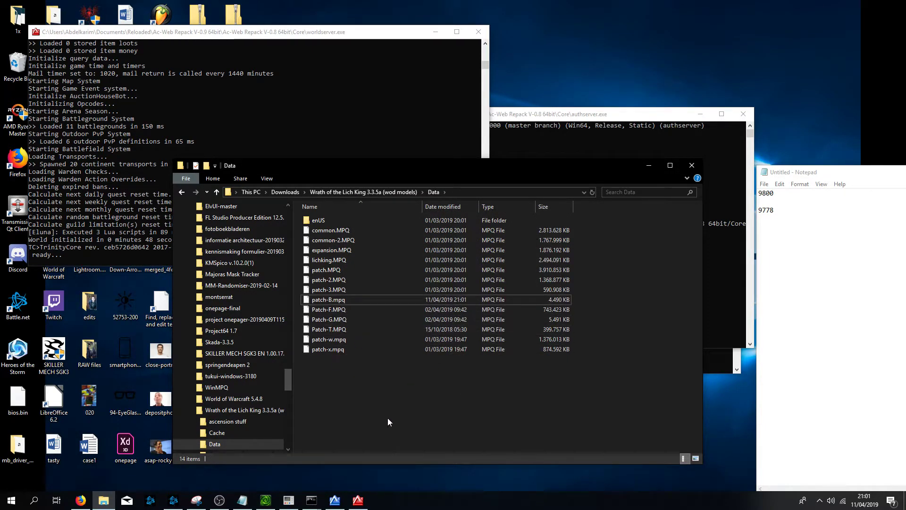
- Launch the Wow client and log in by entering the account password
key("BackSpace")
double_click(319, 389)
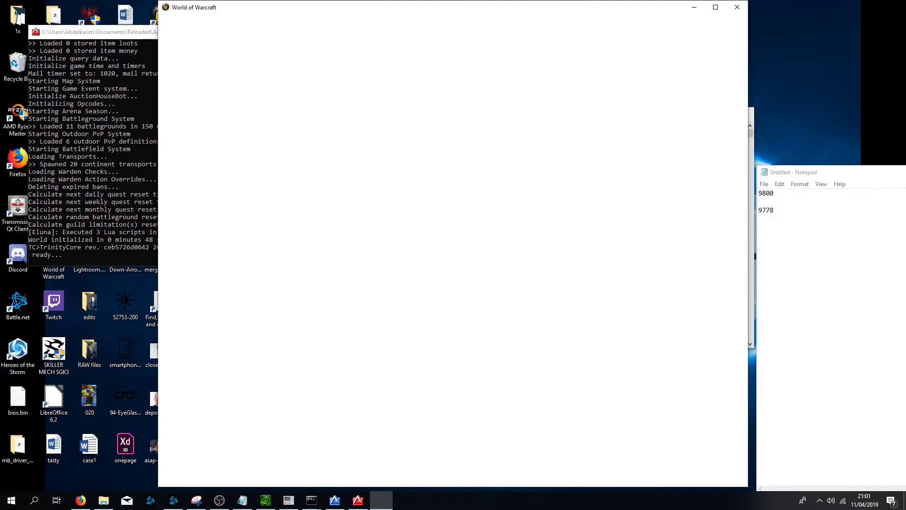
type("*******")
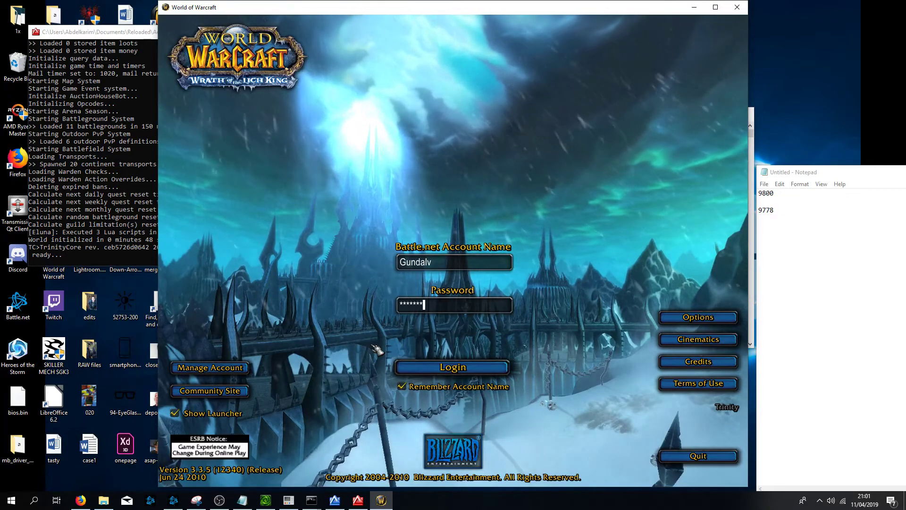
key("Return")
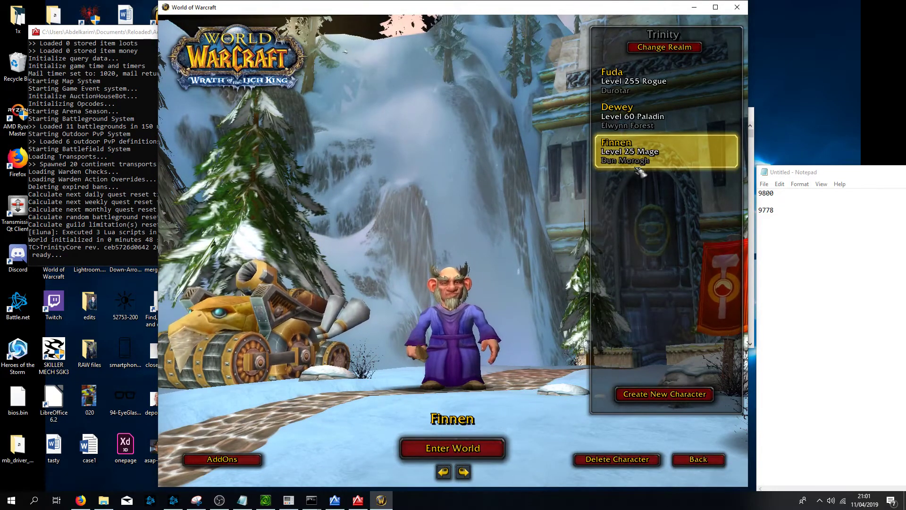
double_click(639, 161)
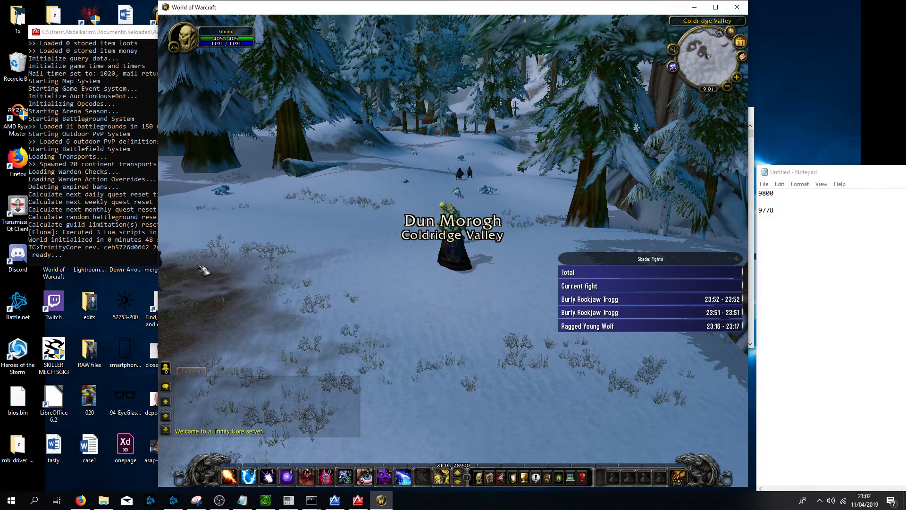
left_click_drag(454, 213, 441, 276)
key("Escape")
left_click(456, 265)
- Create a Troll Hunter character named Cazbek, enter the world with it, and log out
left_click(644, 395)
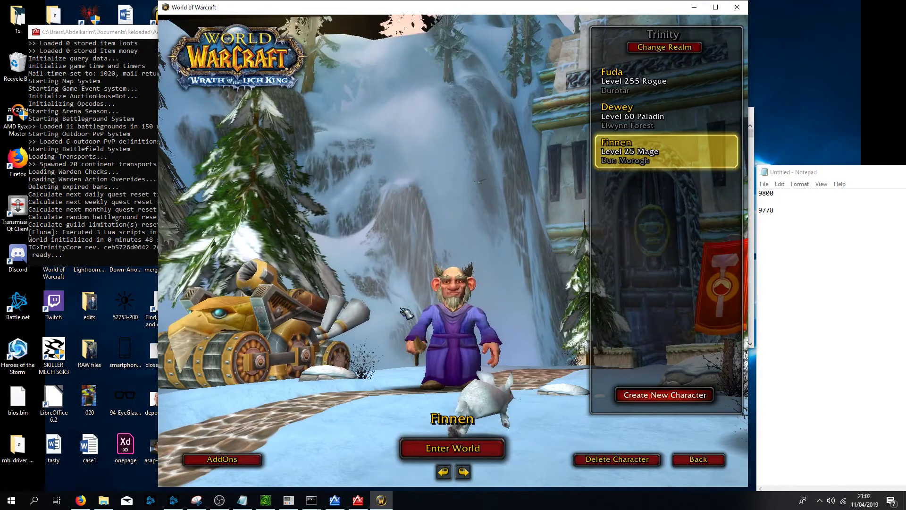
type("Cazbek")
left_click(689, 458)
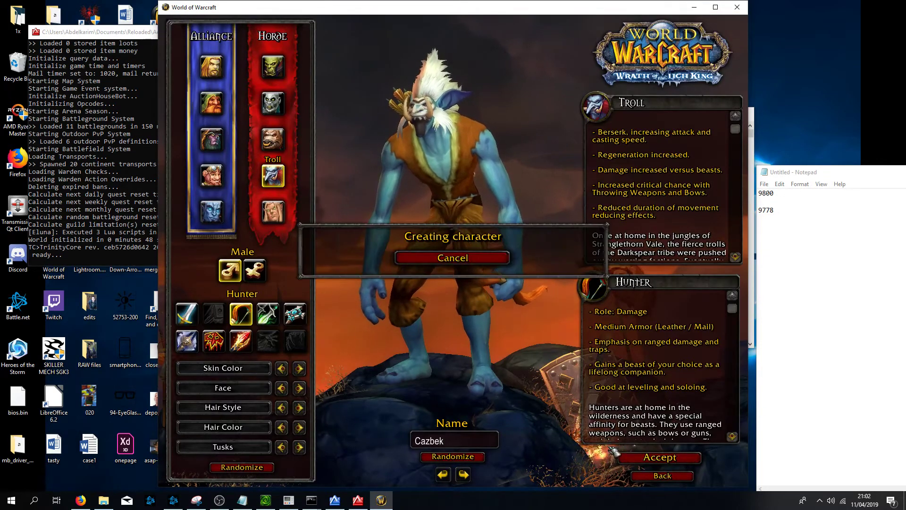
key("Return")
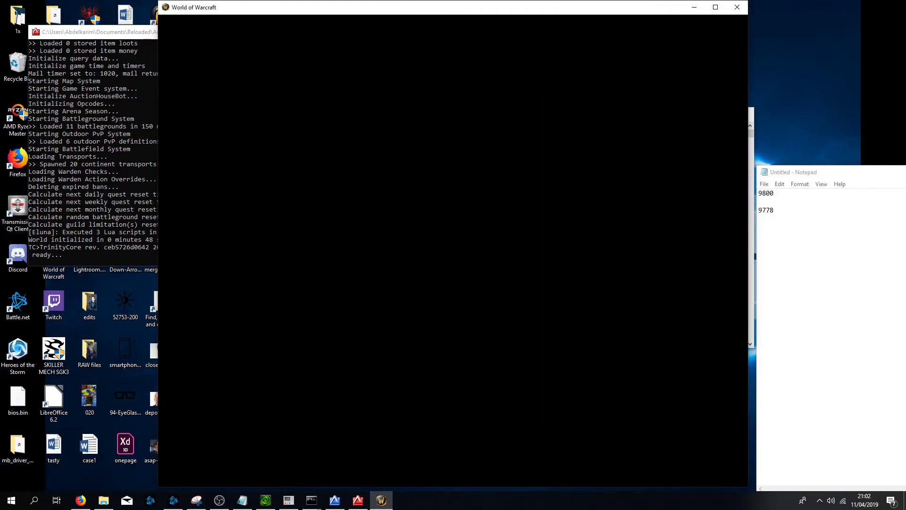
key("Escape")
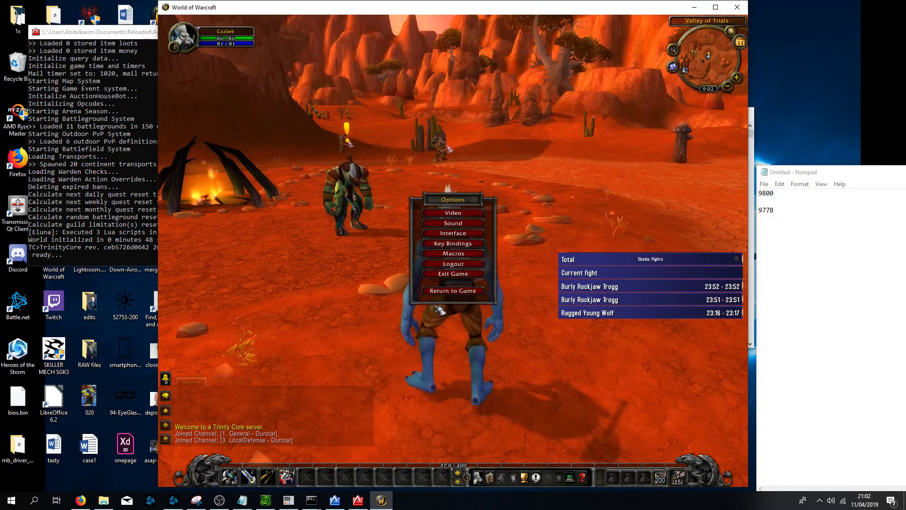
left_click(463, 267)
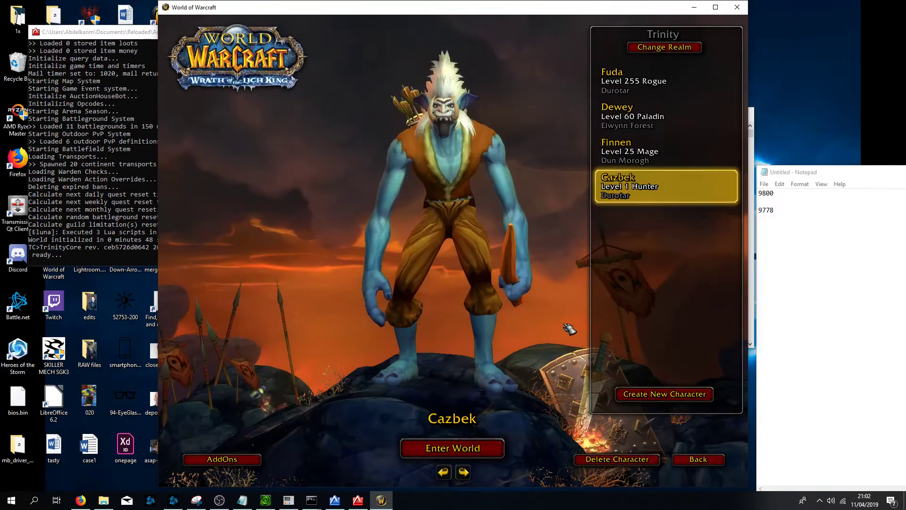
- Create a female Human Priest with a randomized name and enter the world with it
left_click(655, 392)
left_click(212, 66)
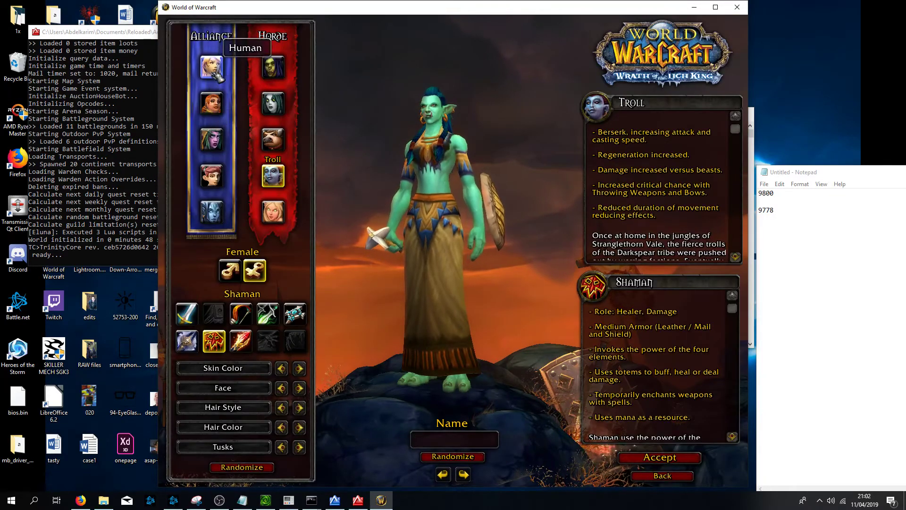
left_click(268, 339)
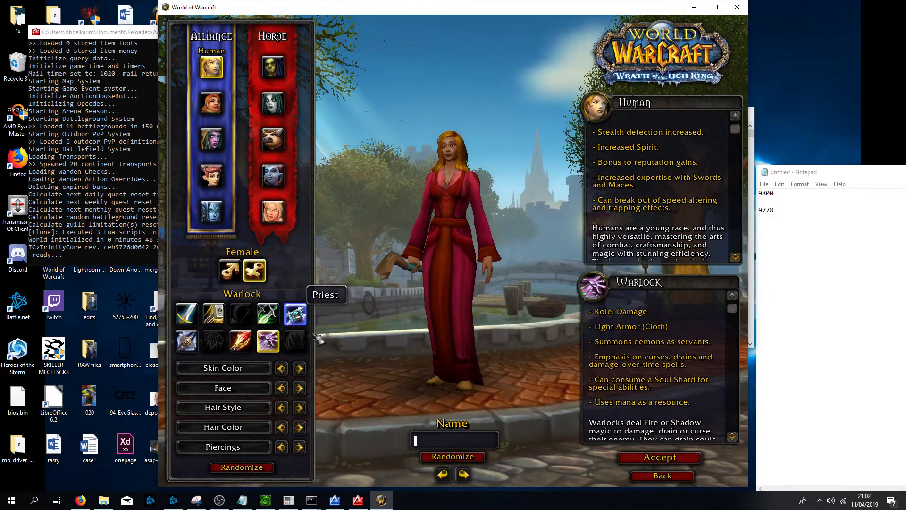
left_click(295, 314)
left_click(453, 456)
left_click(642, 457)
left_click(509, 422)
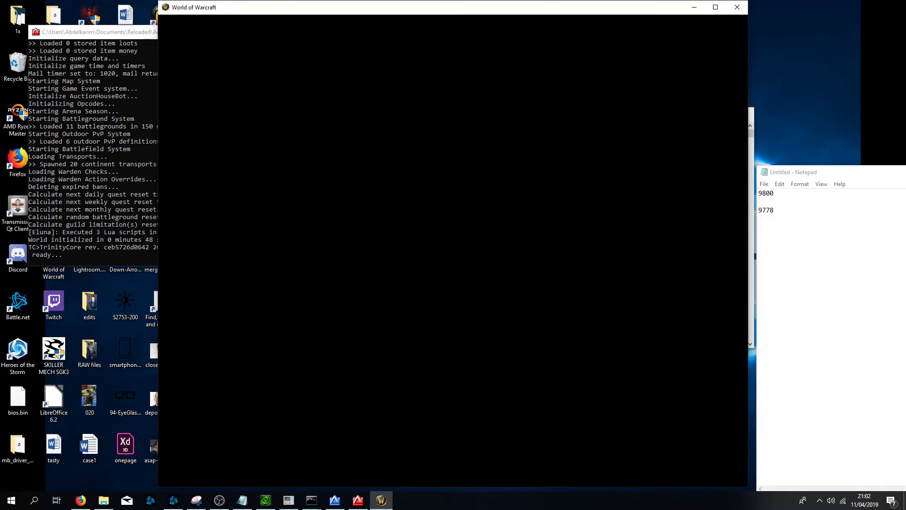
key("w")
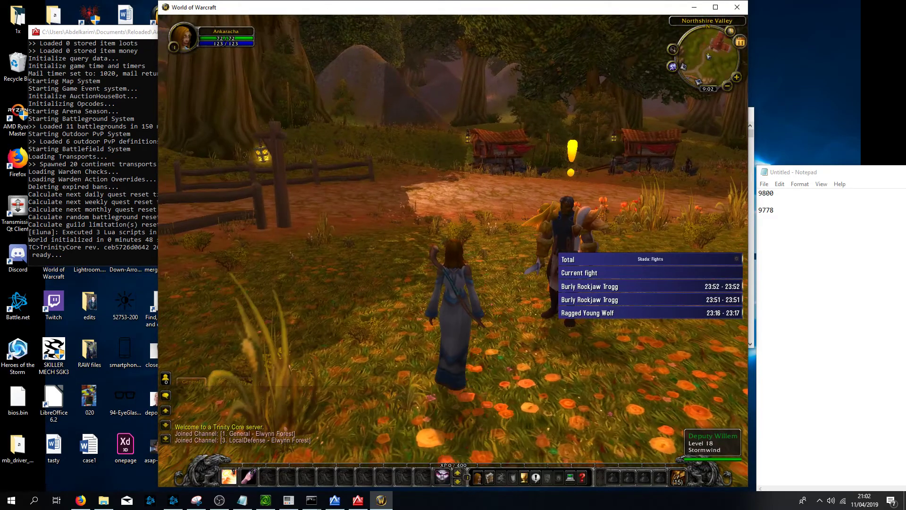
- Teach the character the custom spell with the .learn 81010 chat command
key("Return")
type(".learn 81010")
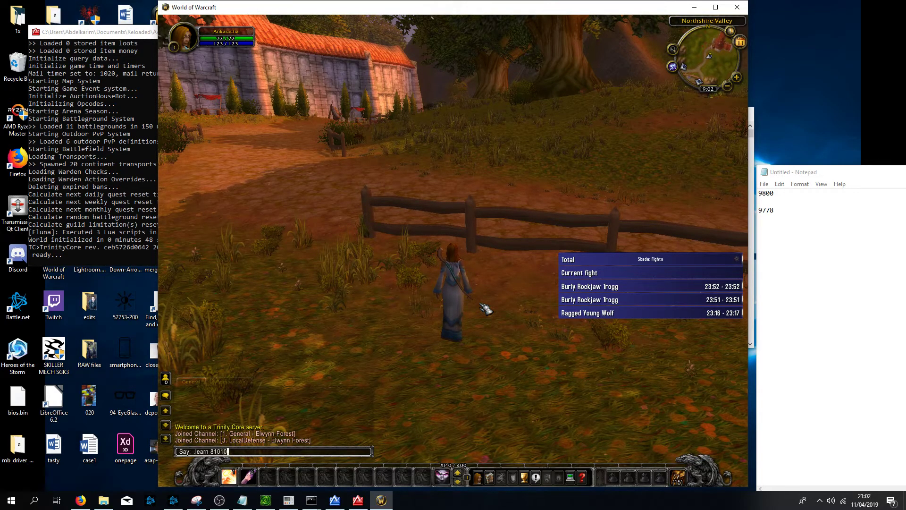
key("Return")
- Open the spellbook and check the Test Absorb Spell entry, then close it
key("p")
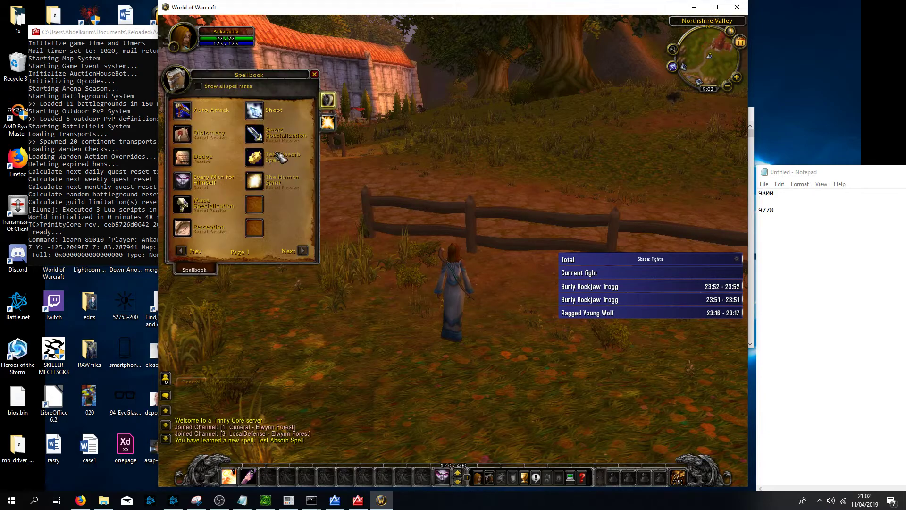
left_click(258, 161)
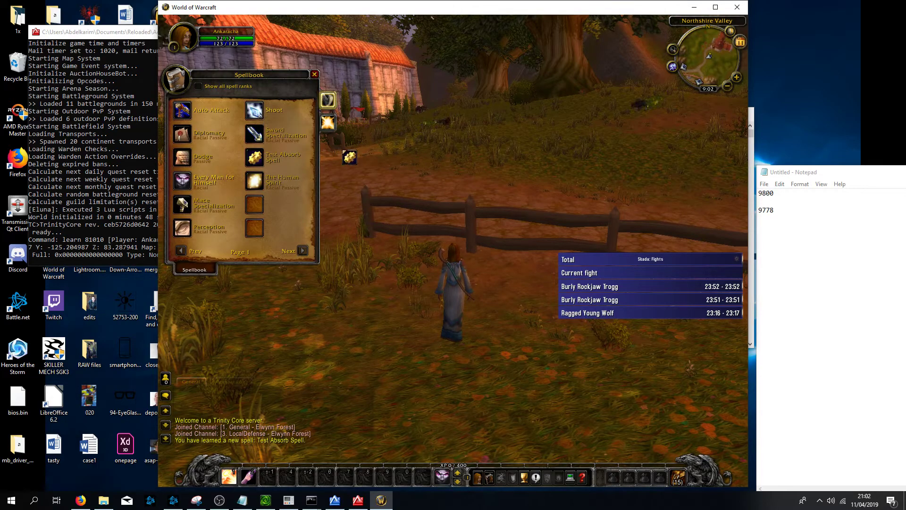
left_click(315, 74)
- Move the character around and cast the spell in action bar slot 2
key("w")
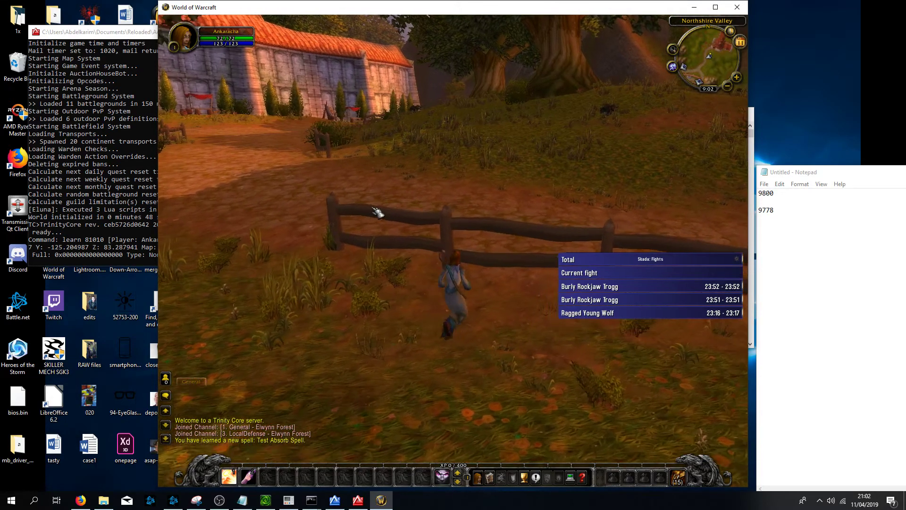
key("d")
key("space")
key("2")
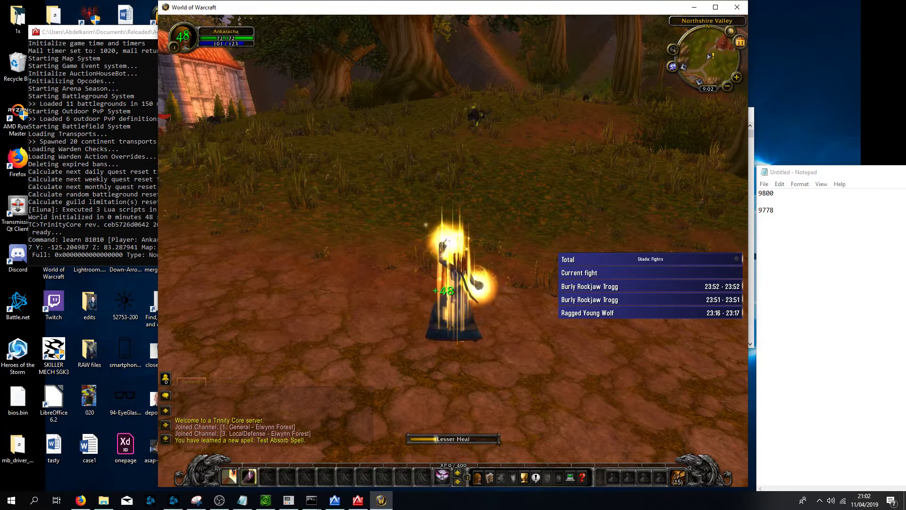
- Keep casting the spell in action bar slot 2 repeatedly while turning the camera and walking forward
key("2")
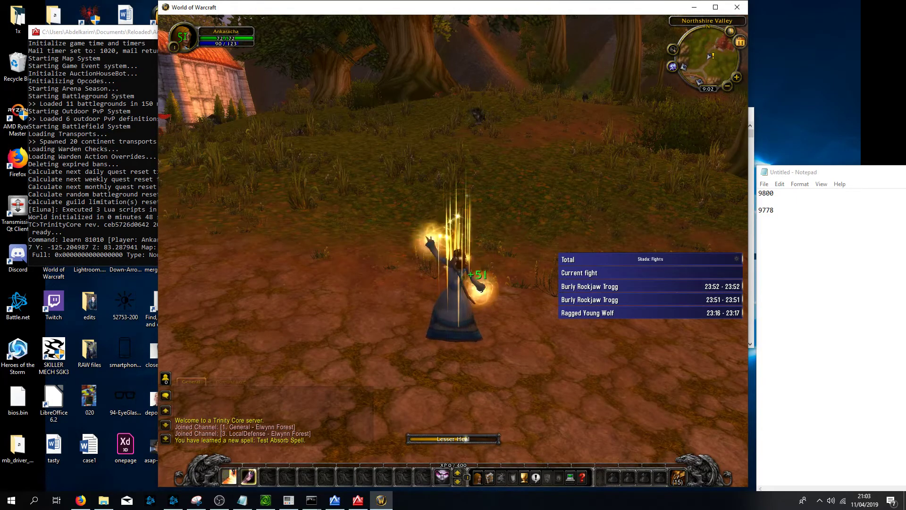
key("2")
left_click_drag(607, 163, 495, 164)
key("2")
key("2")
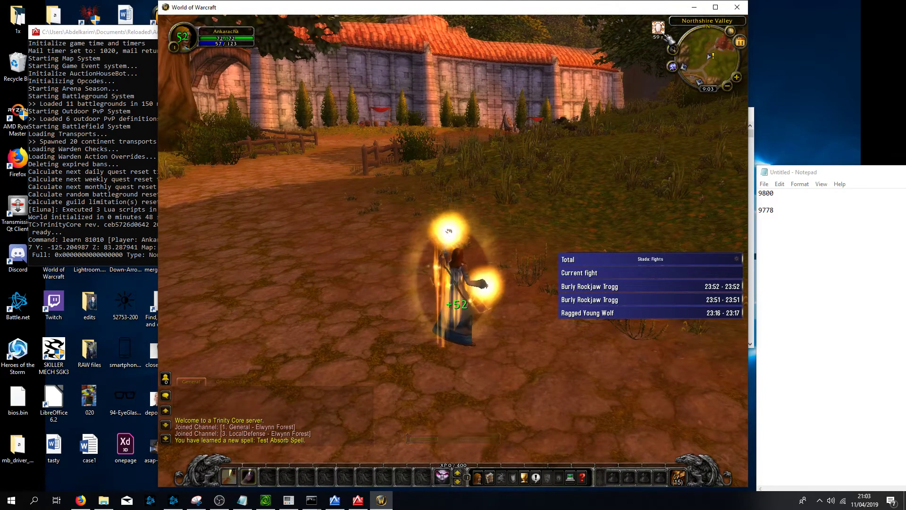
mouse_move(667, 39)
key("2")
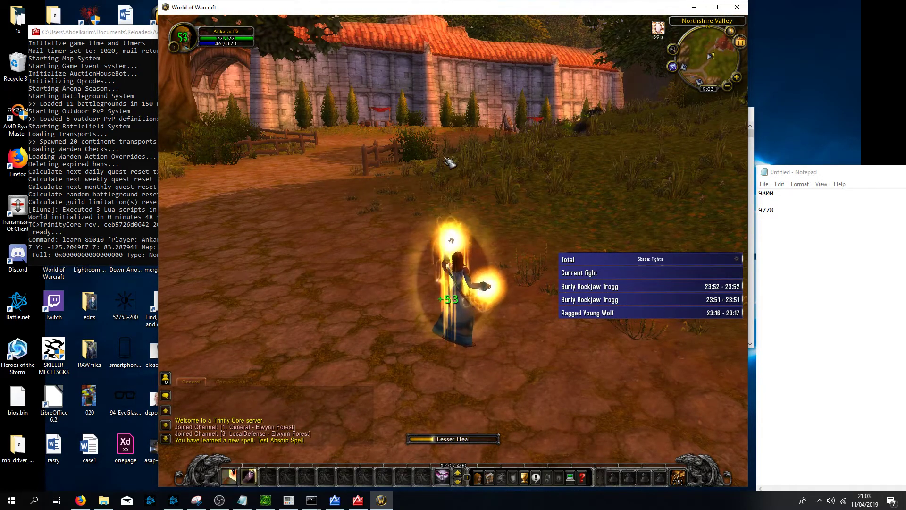
mouse_move(442, 159)
left_mouse_down()
mouse_move(562, 156)
mouse_move(609, 142)
mouse_move(581, 132)
mouse_move(533, 142)
mouse_move(491, 203)
mouse_move(437, 149)
mouse_move(487, 224)
left_mouse_up()
key("2")
key("2")
scroll(488, 233, "down", 3)
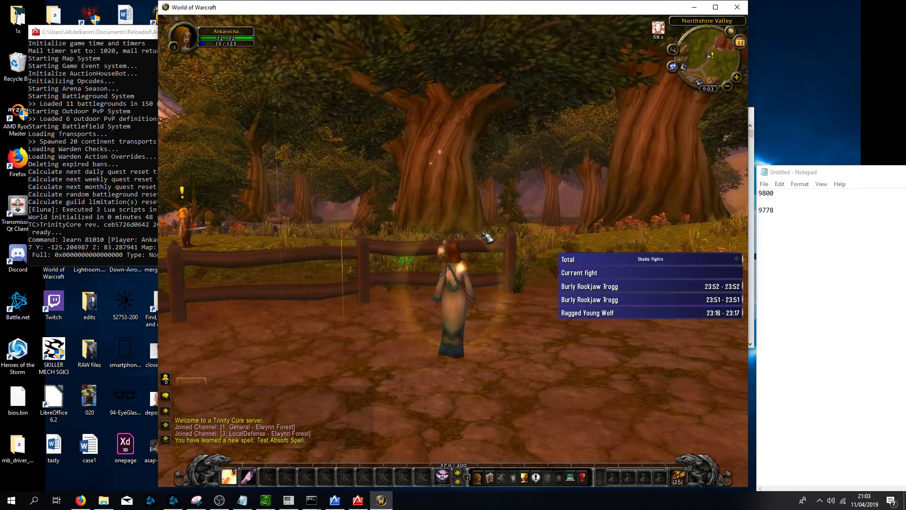
key("w")
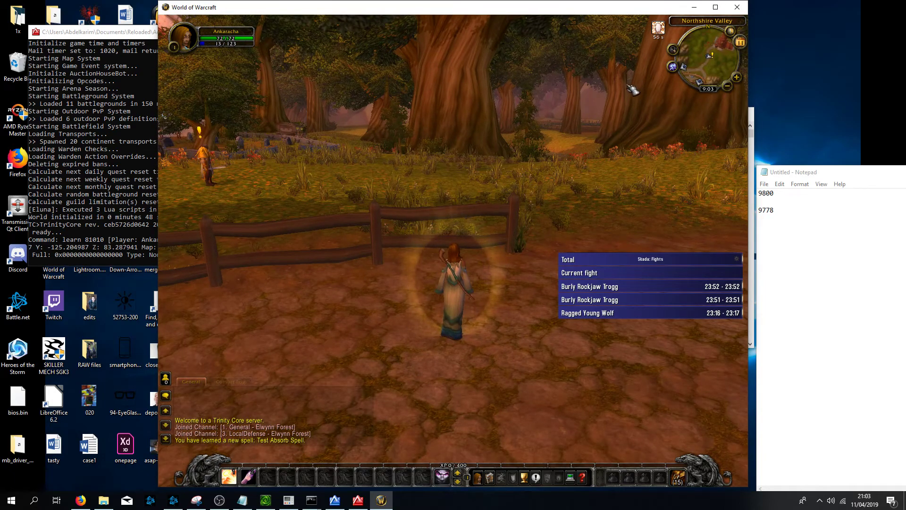
- Open the spellbook and examine the Test Absorb Spell tooltip while walking forward and jumping
key("p")
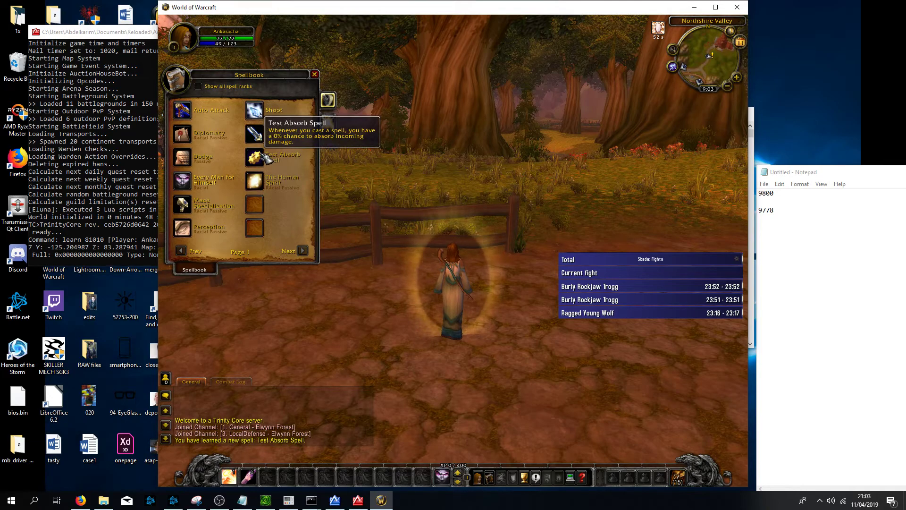
mouse_move(256, 161)
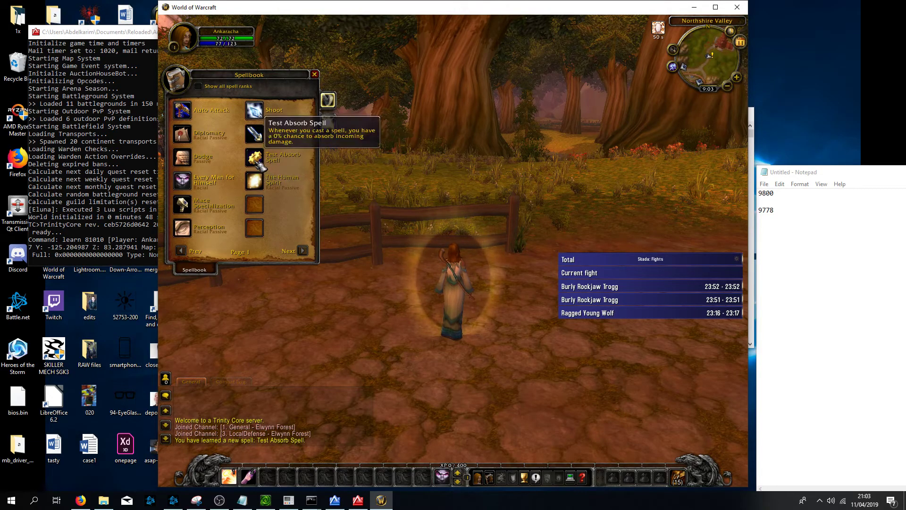
key("w")
key("space")
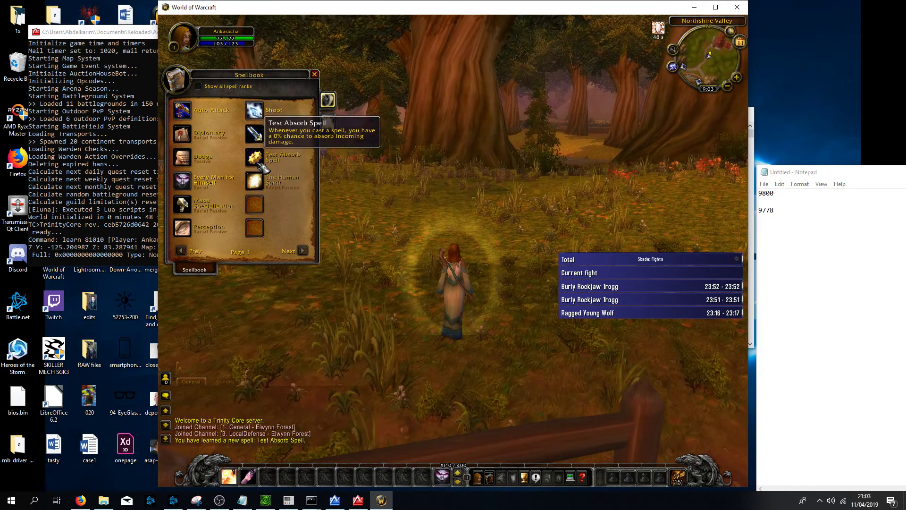